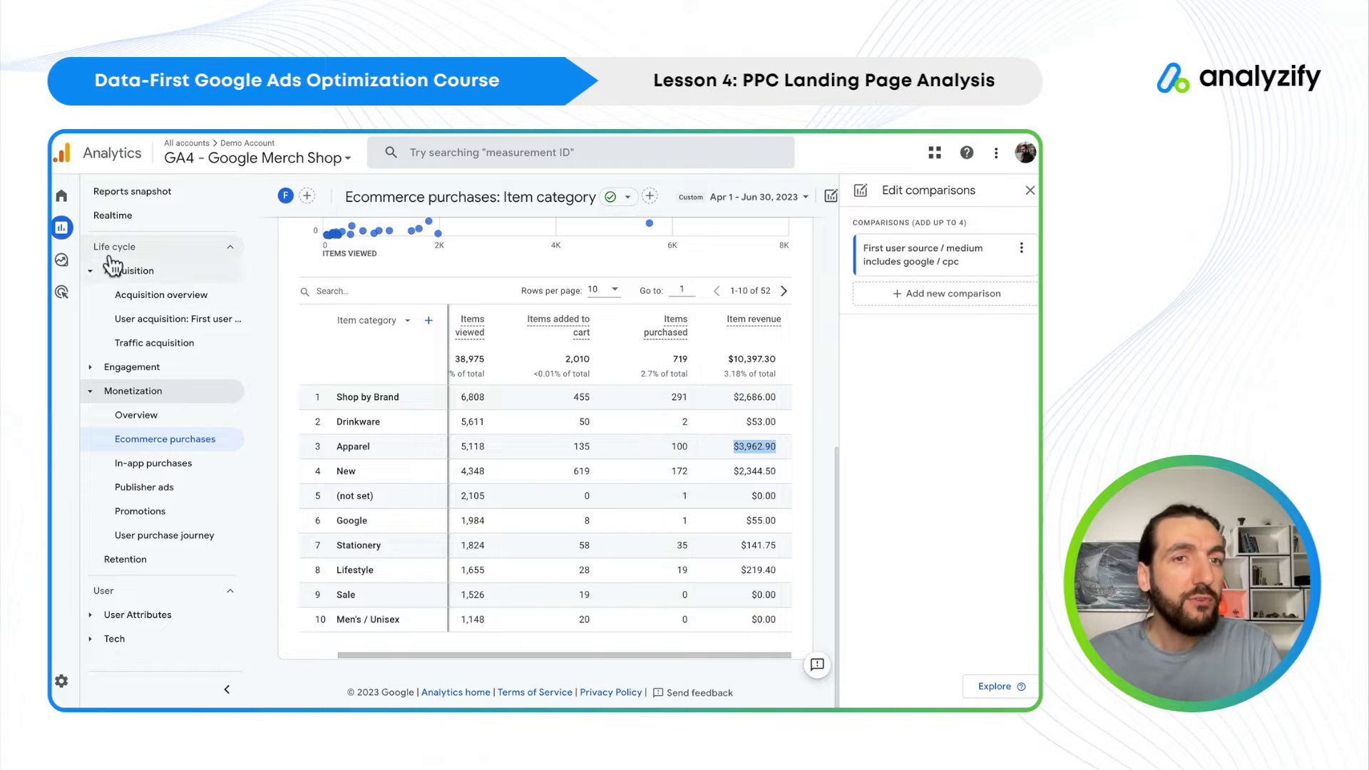
# Open the Landing page report in the Engagement section and close the comparison editor.
pyautogui.click(97, 368)
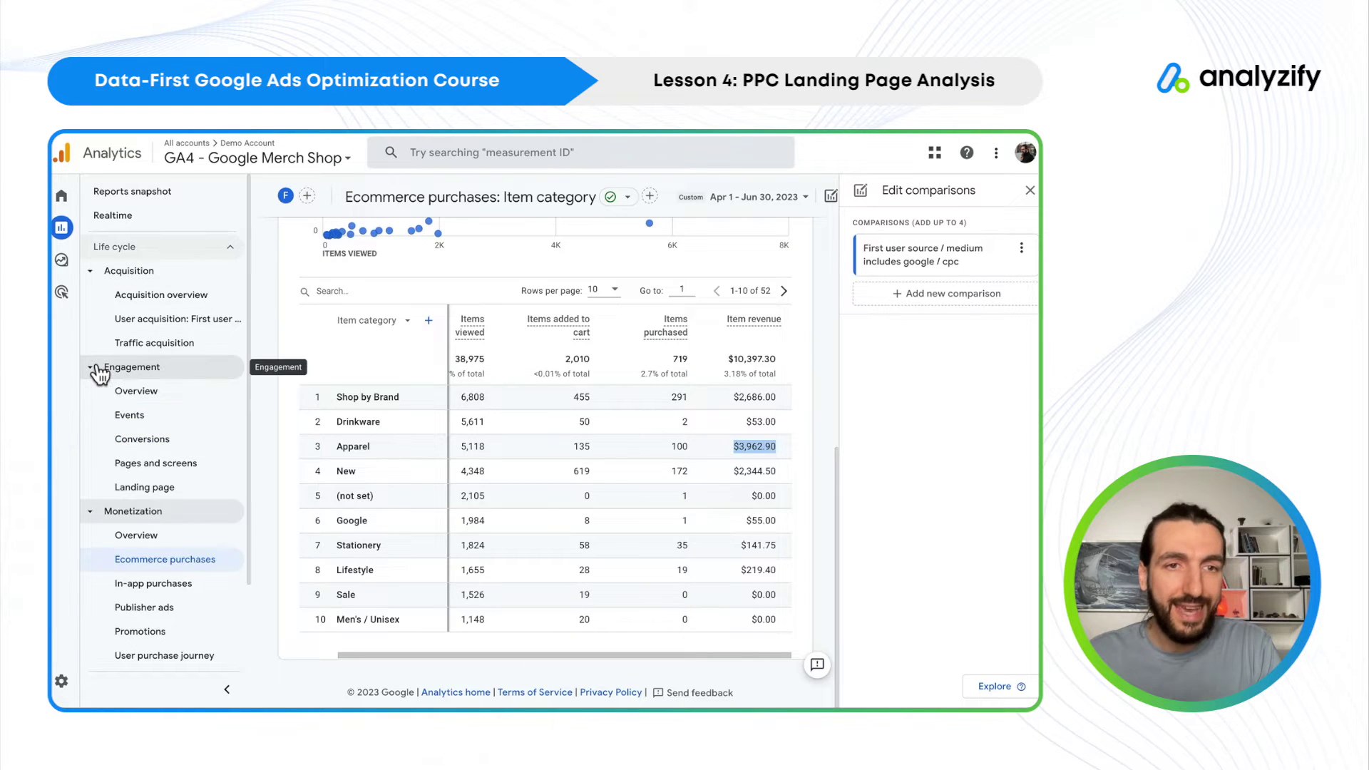
pyautogui.click(171, 488)
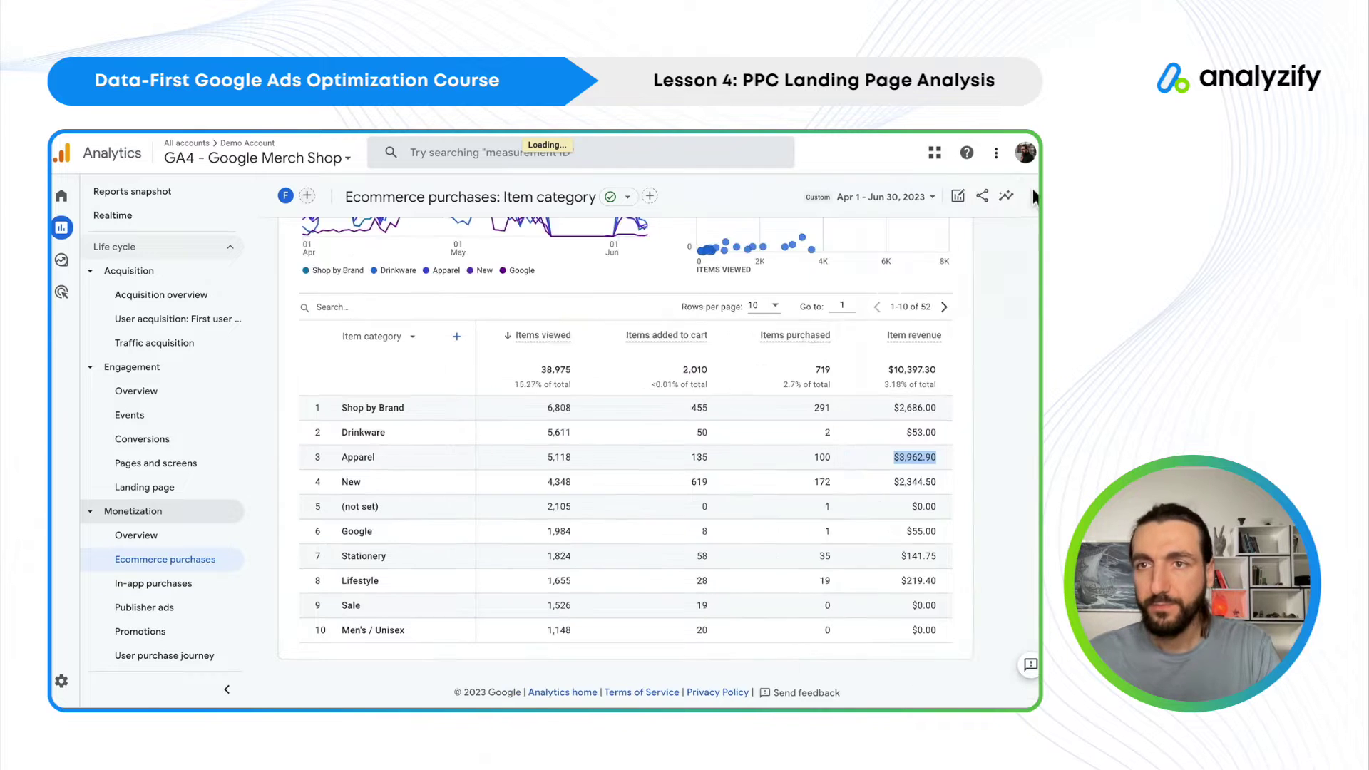
pyautogui.click(1030, 189)
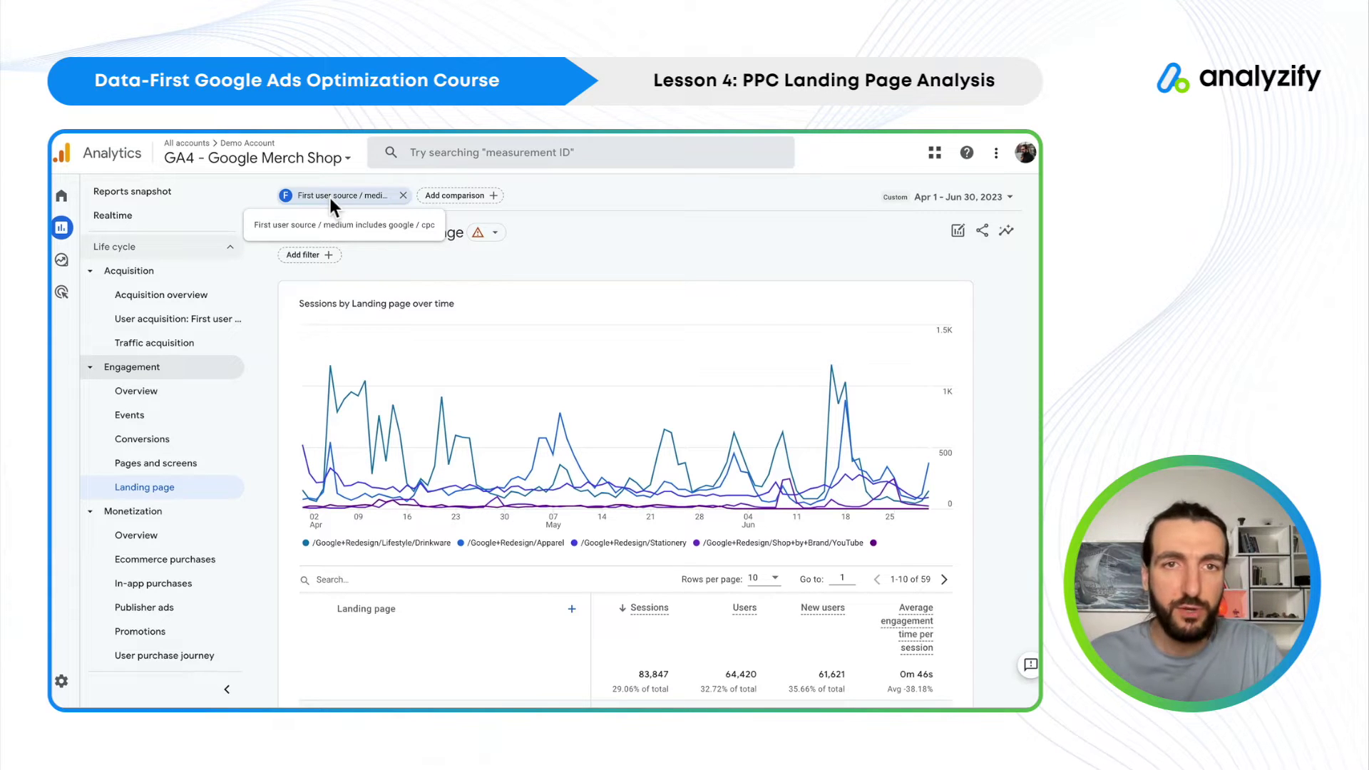
# Remove the First user source / medium comparison and review the landing page table for all users, especially the Lifestyle/Drinkware row.
pyautogui.click(402, 197)
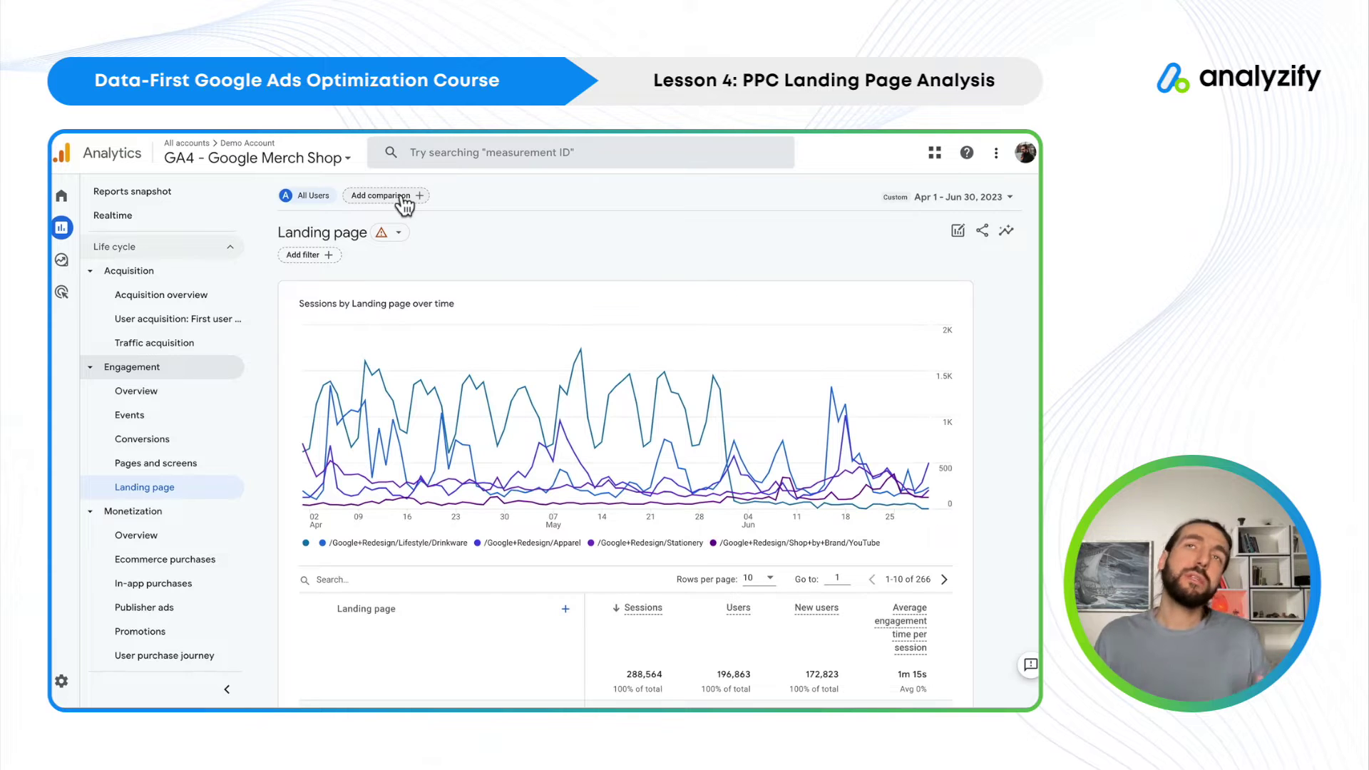
pyautogui.scroll(-5, 681, 265)
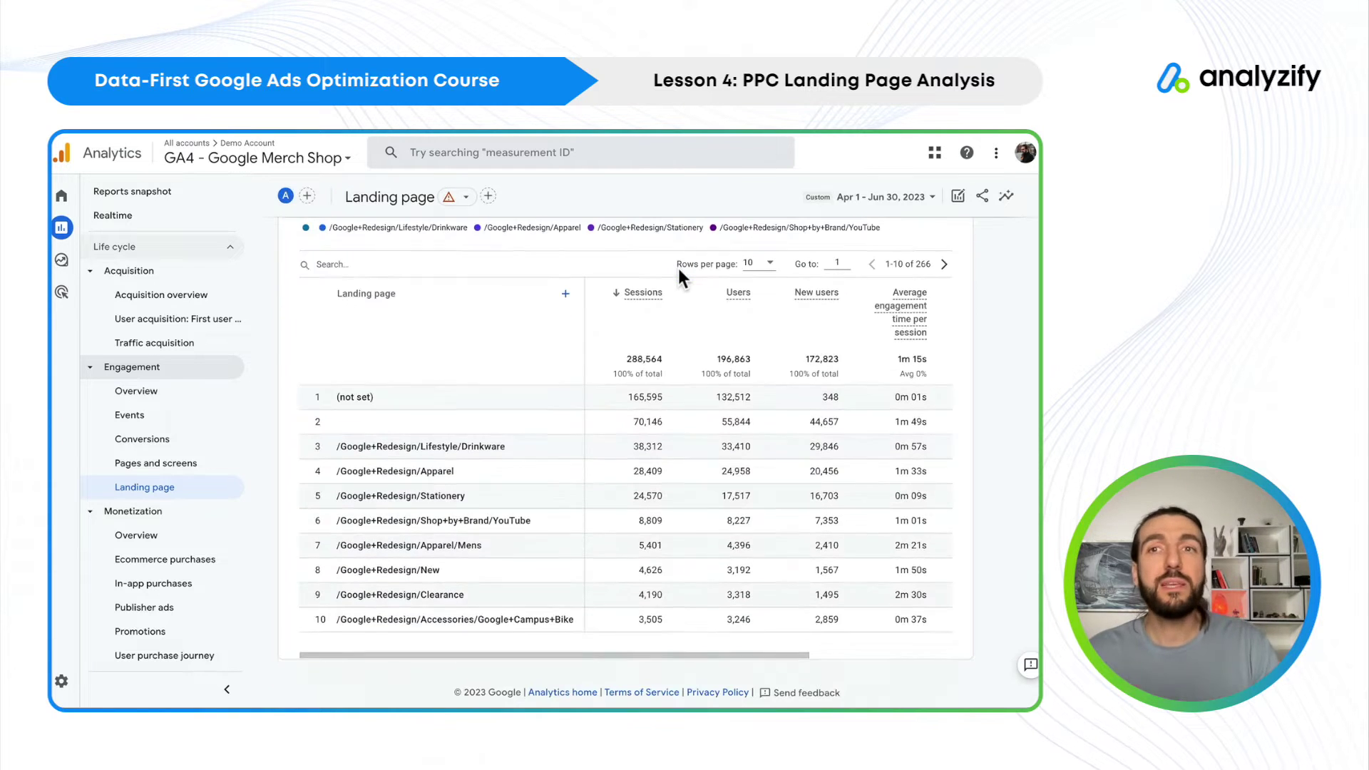
pyautogui.moveTo(471, 446); pyautogui.dragTo(406, 446)
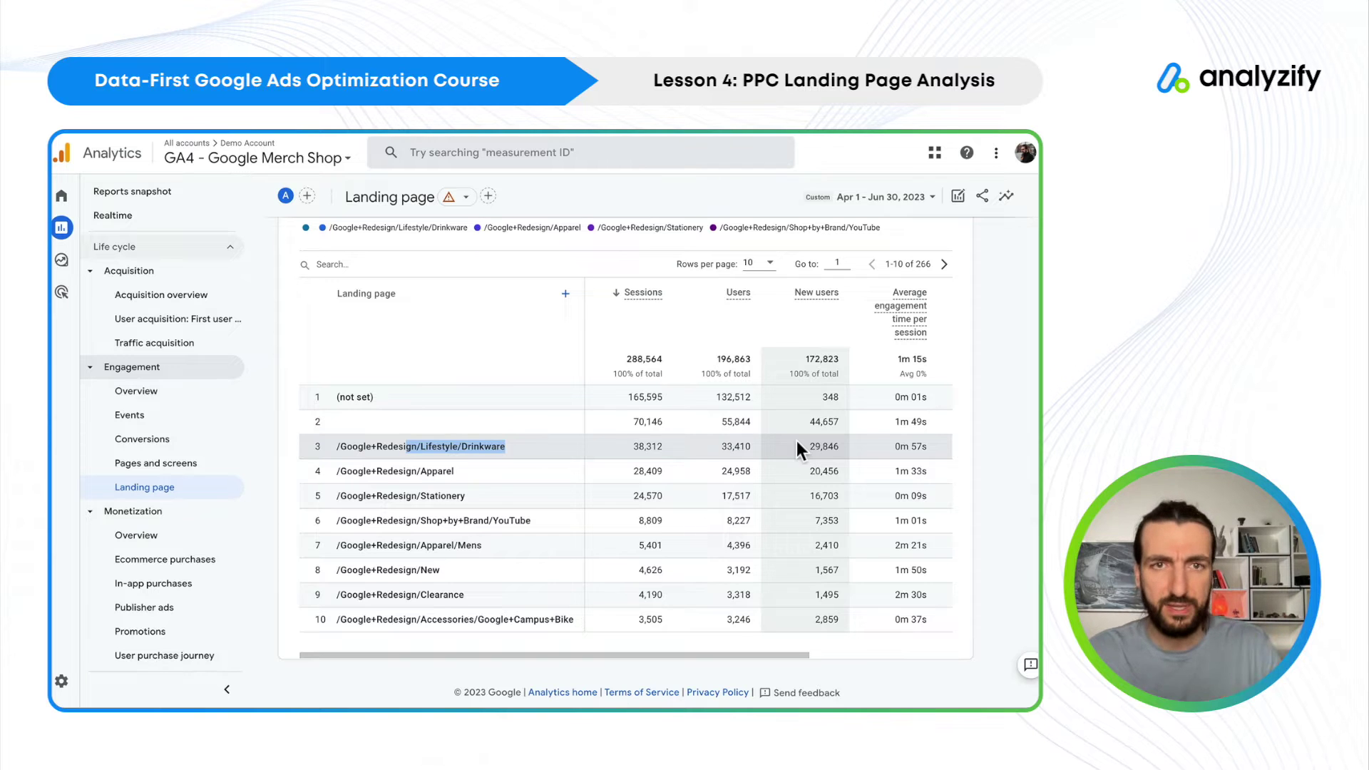
pyautogui.scroll(5, 611, 402)
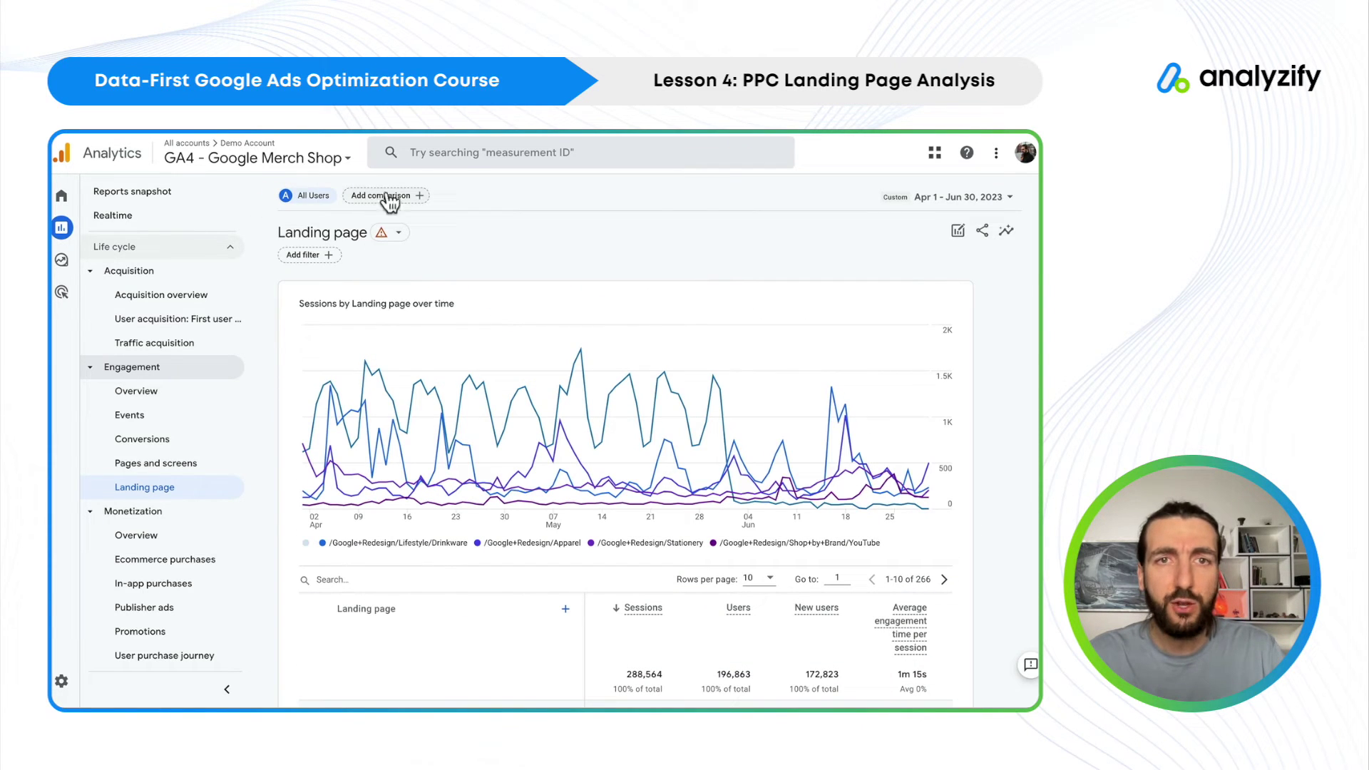
# Start a new comparison that includes the First user source / medium dimension.
pyautogui.click(393, 201)
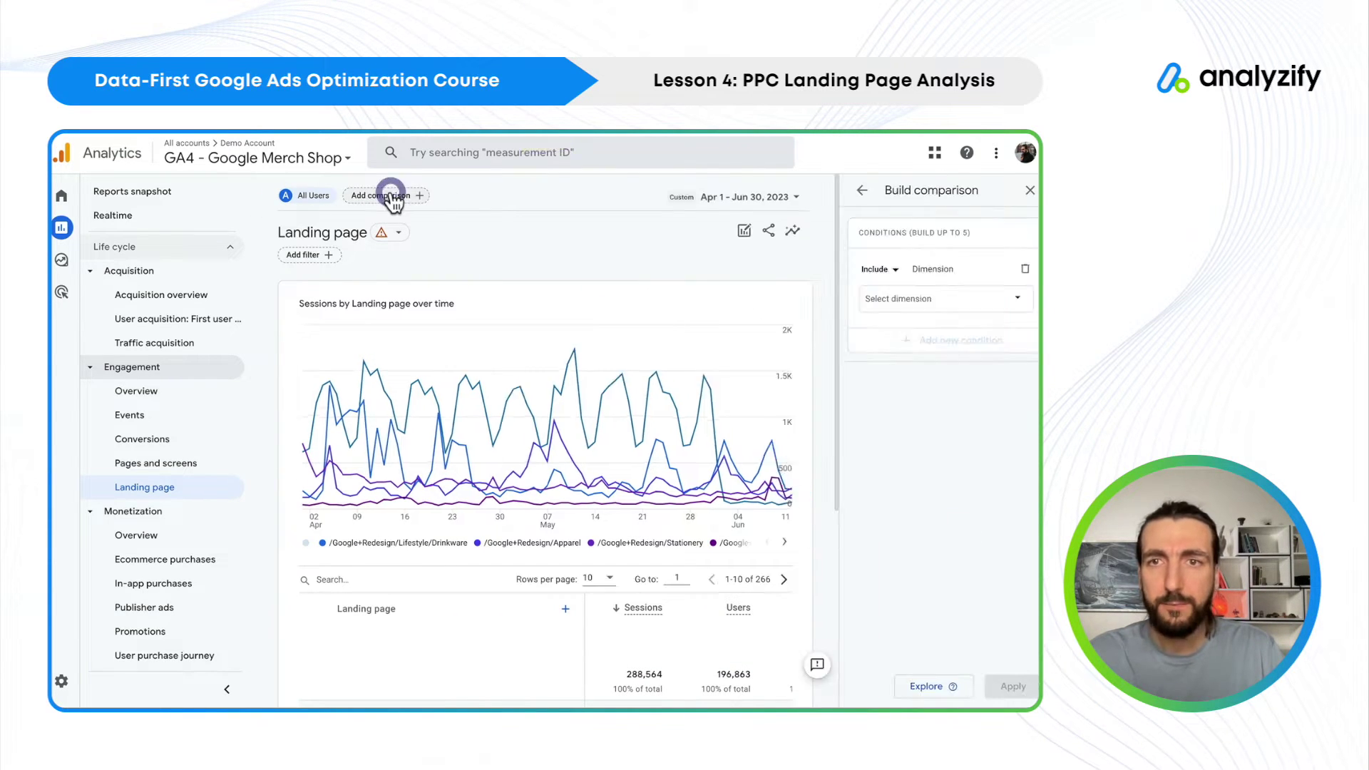
pyautogui.click(938, 302)
pyautogui.write('first')
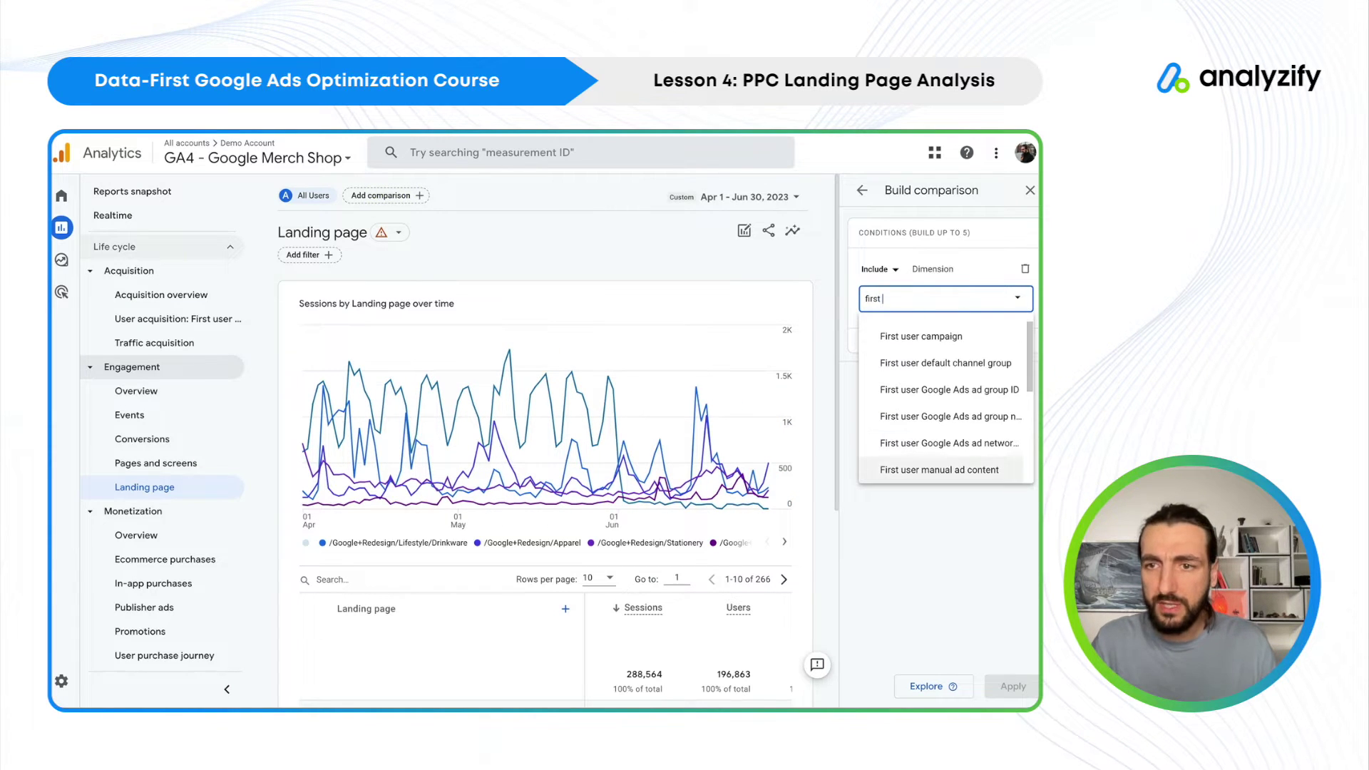
pyautogui.scroll(-3, 941, 403)
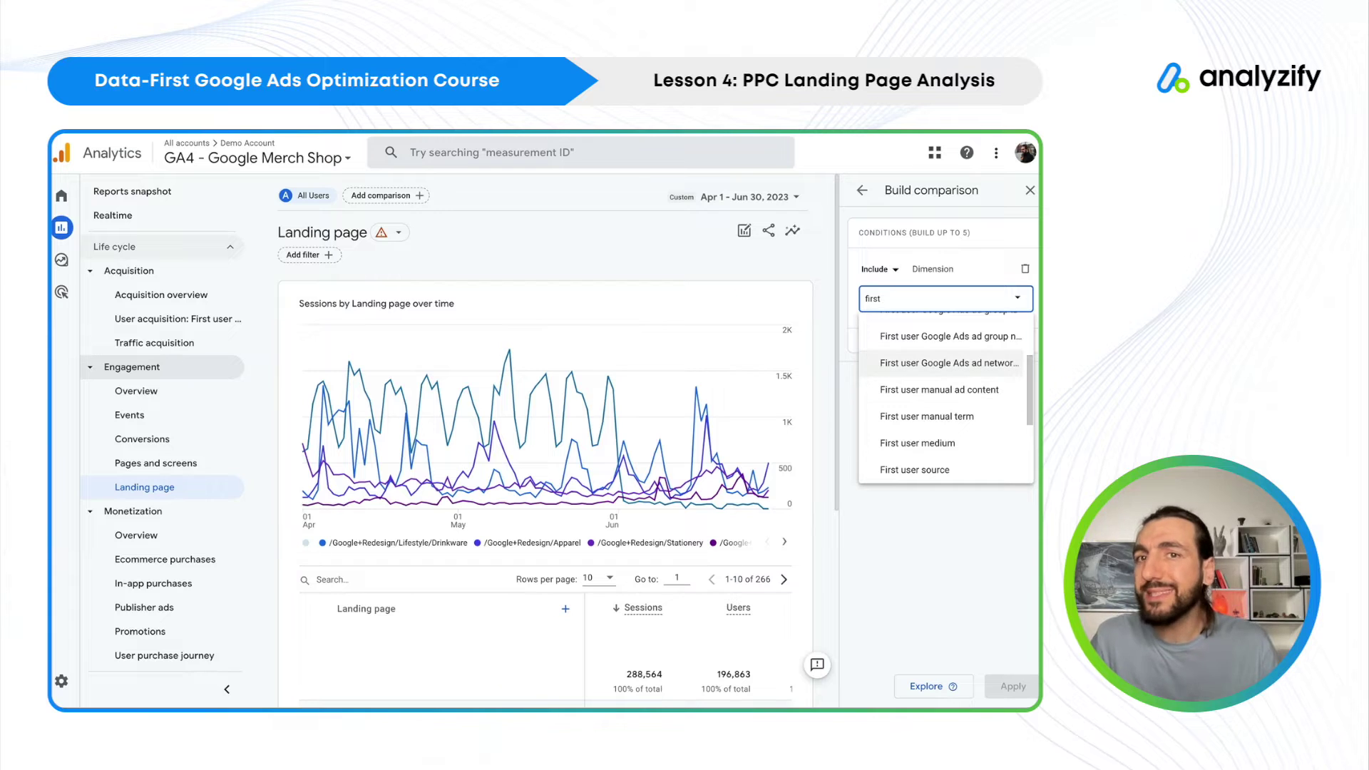
pyautogui.scroll(-2, 941, 442)
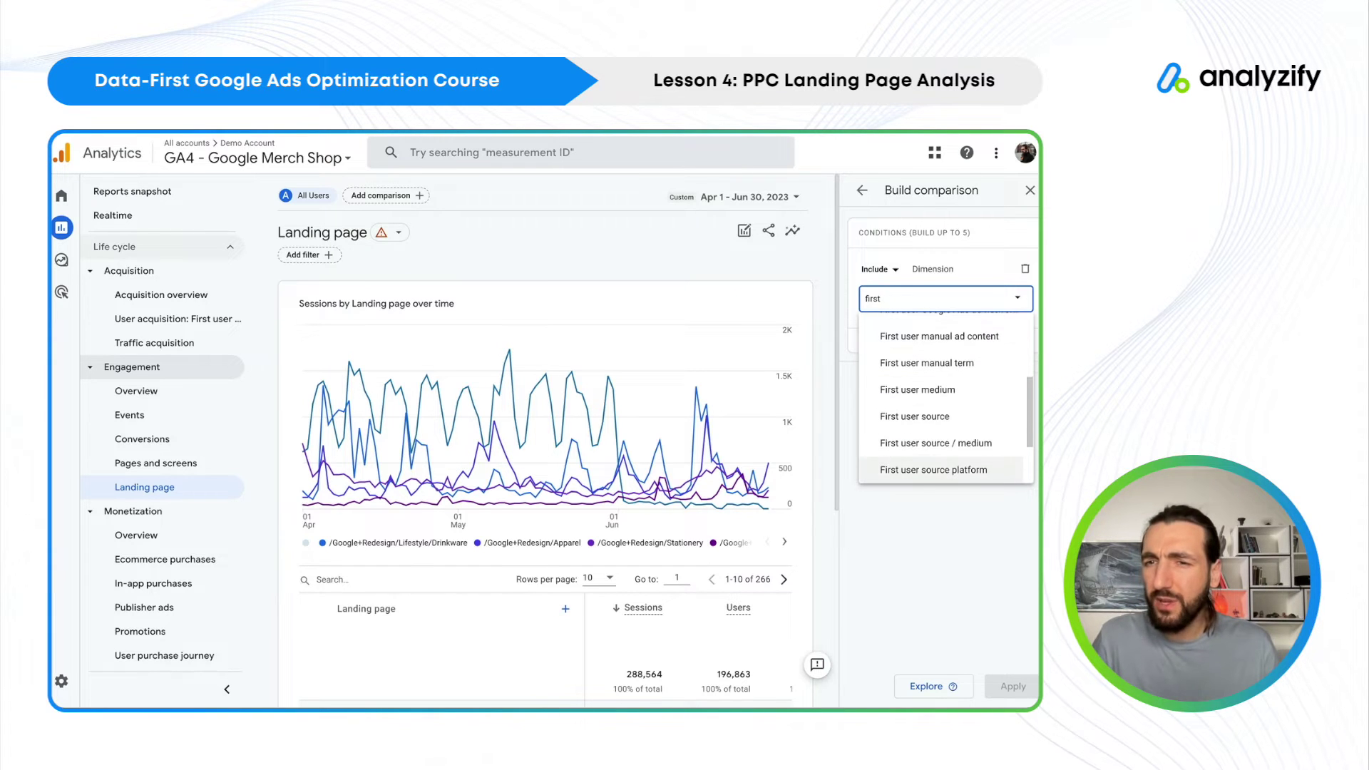
pyautogui.click(935, 443)
# Set the comparison's dimension value to google / cpc, apply it and close the comparison editor.
pyautogui.click(951, 352)
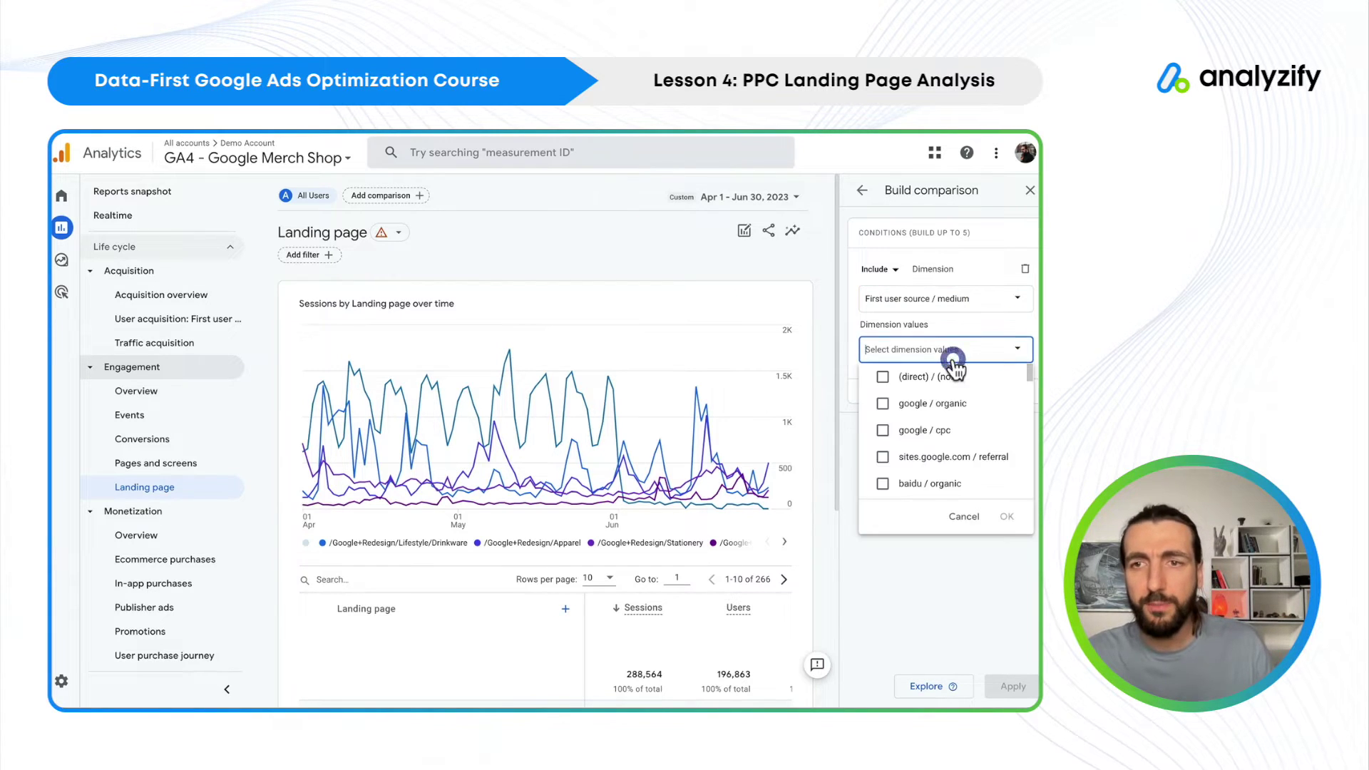
pyautogui.click(895, 431)
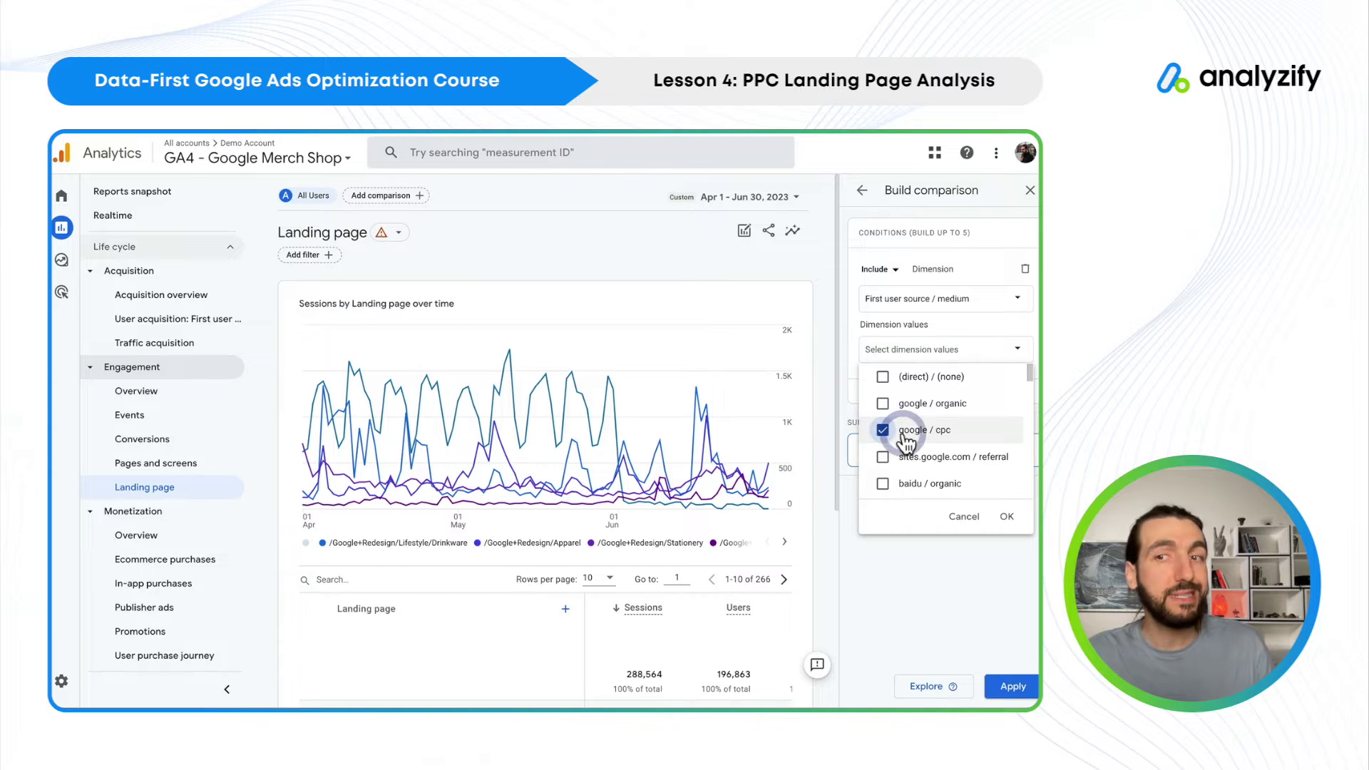
pyautogui.click(920, 436)
pyautogui.click(923, 435)
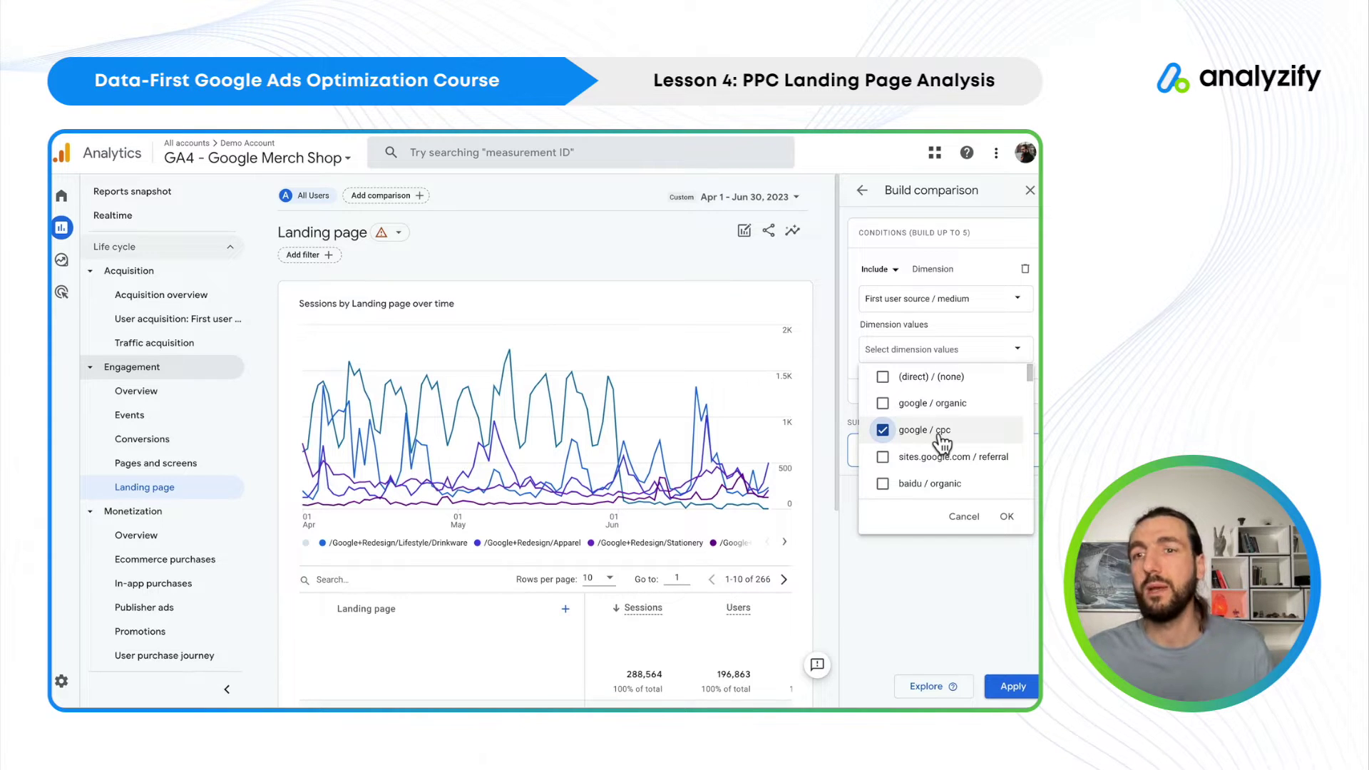
pyautogui.click(1008, 519)
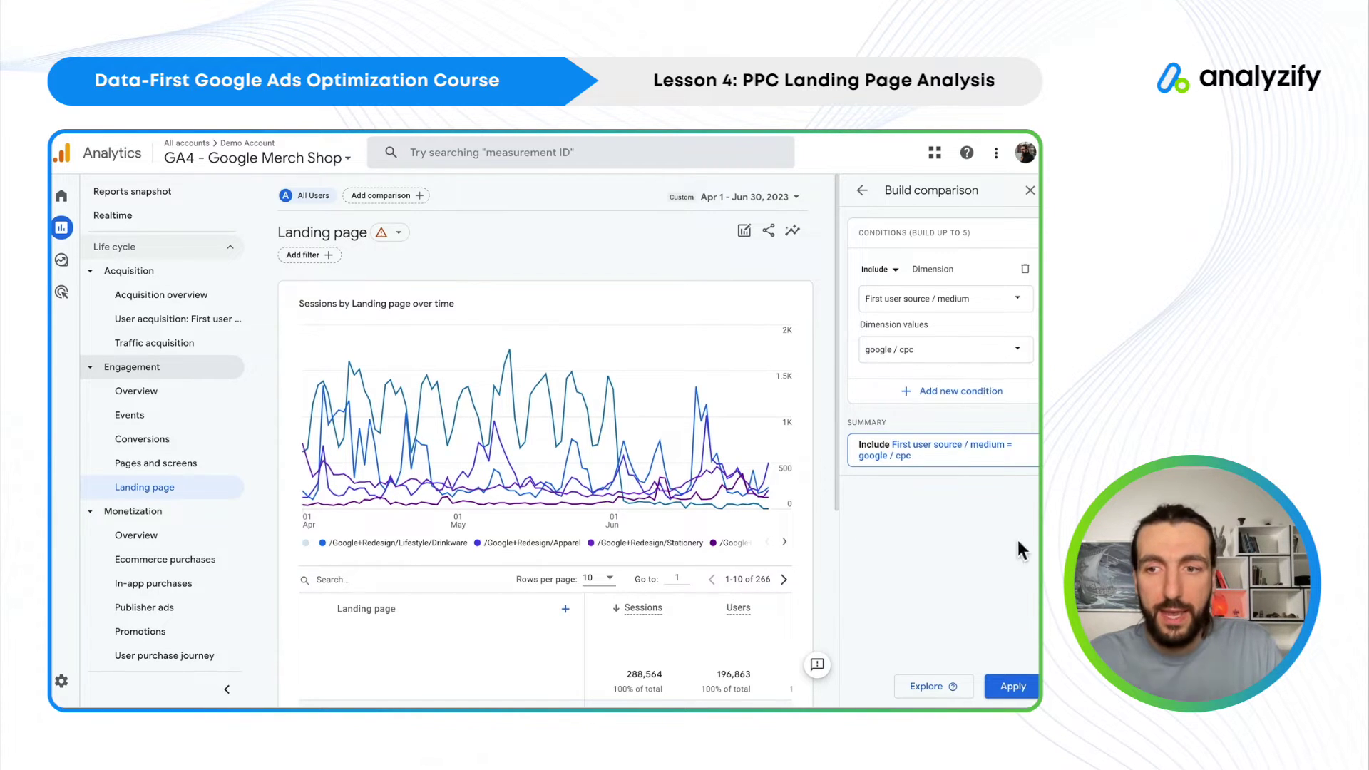
pyautogui.click(1011, 685)
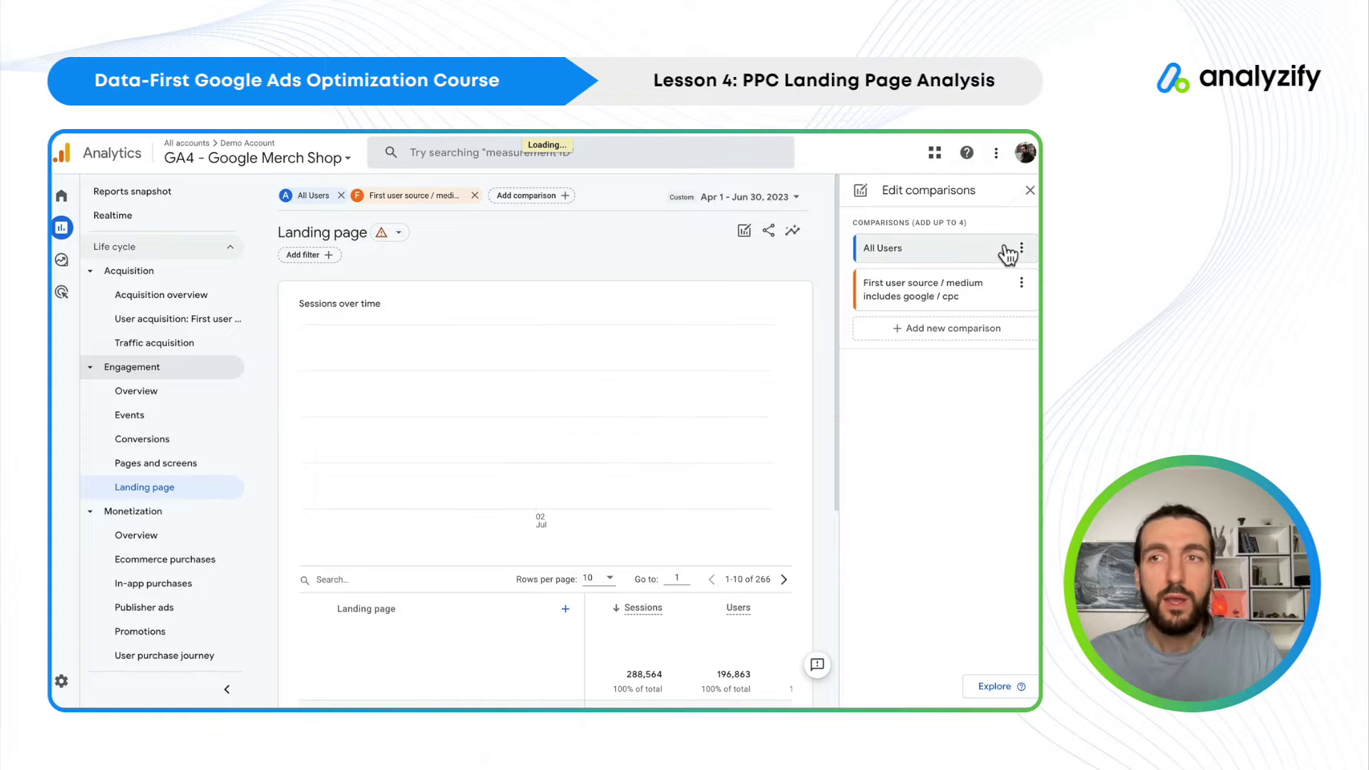
pyautogui.click(1029, 190)
# Remove the All Users comparison so the landing page table covers only google / cpc traffic.
pyautogui.scroll(-3, 660, 378)
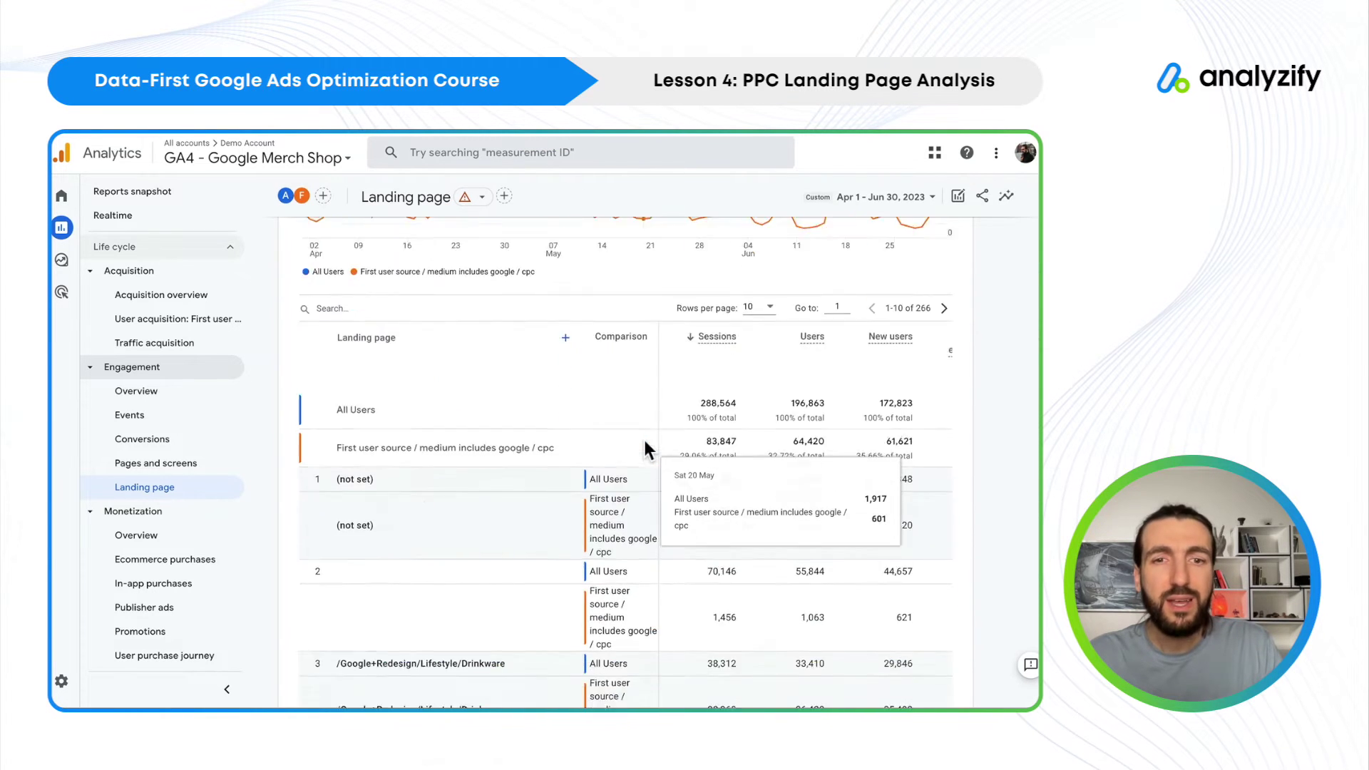
pyautogui.scroll(-2, 643, 438)
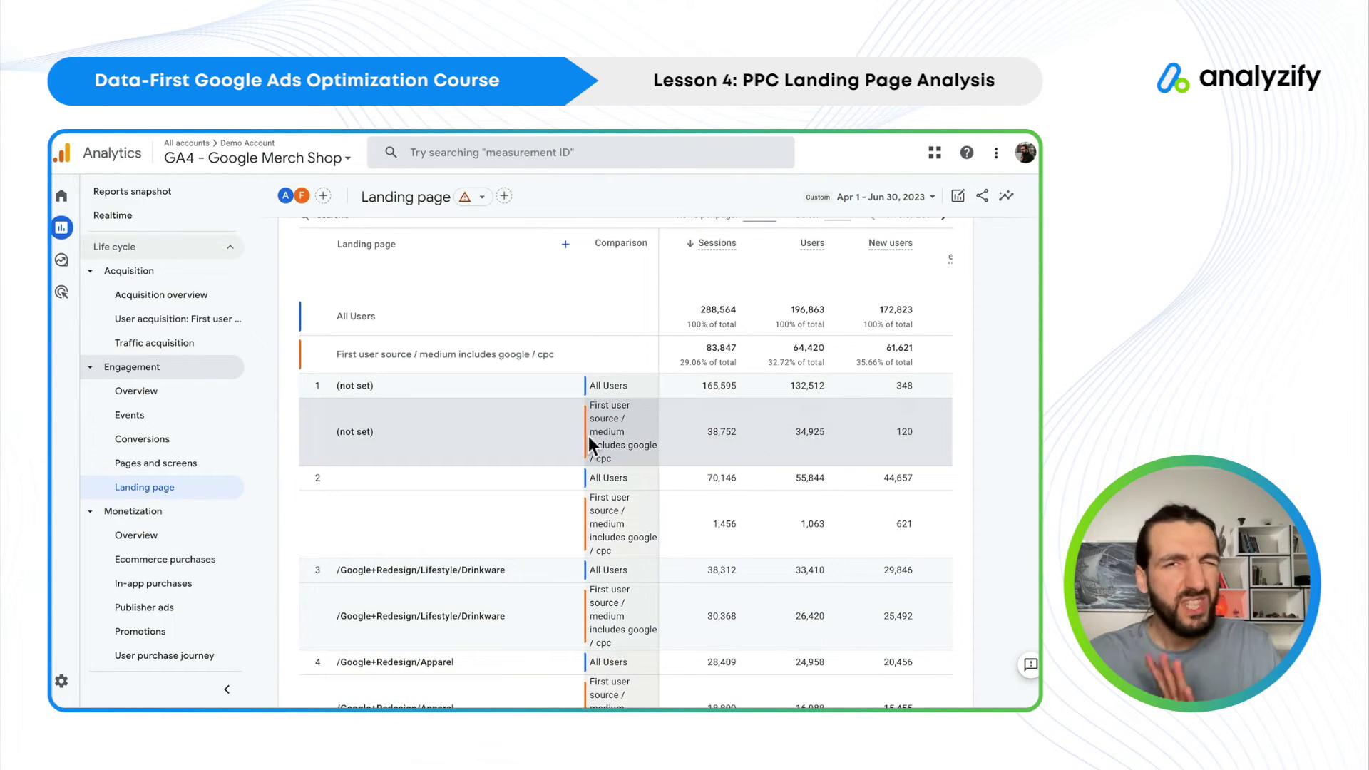
pyautogui.moveTo(286, 192)
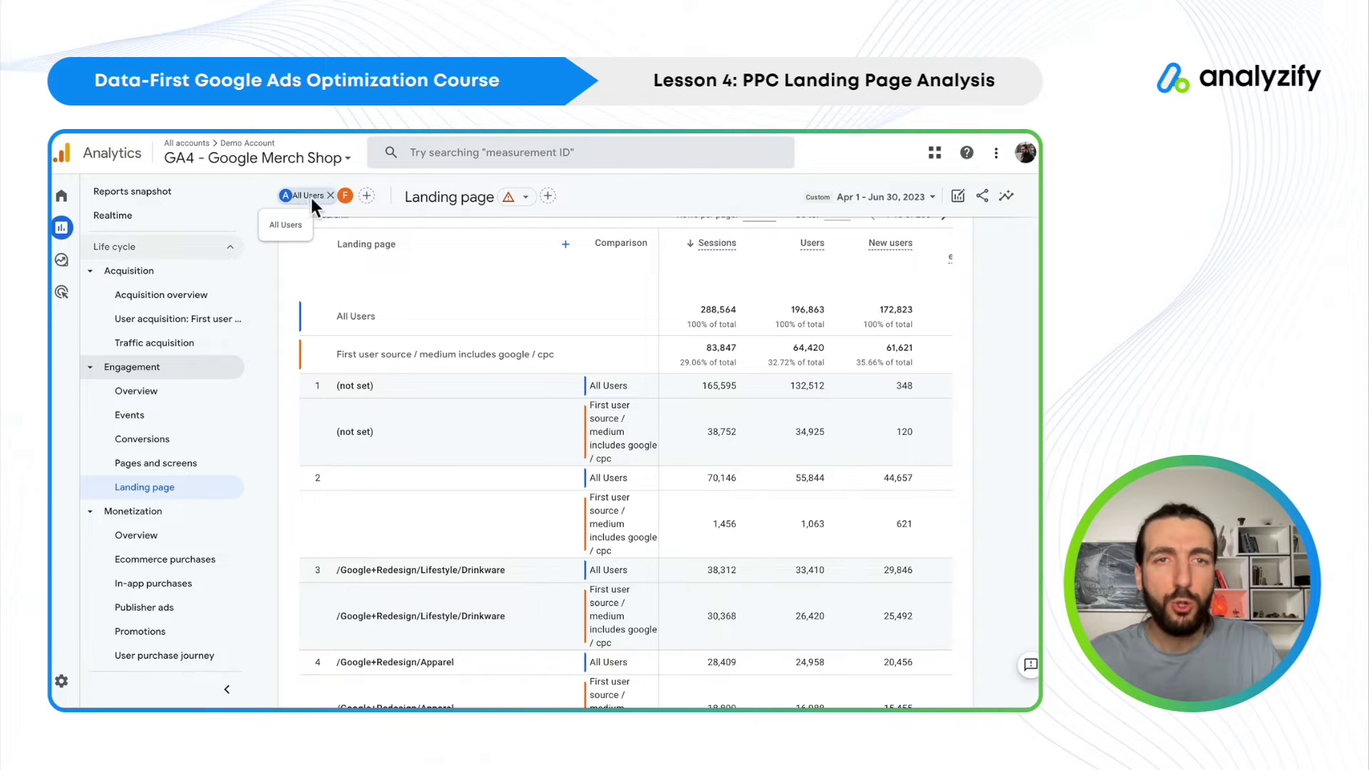
pyautogui.click(330, 195)
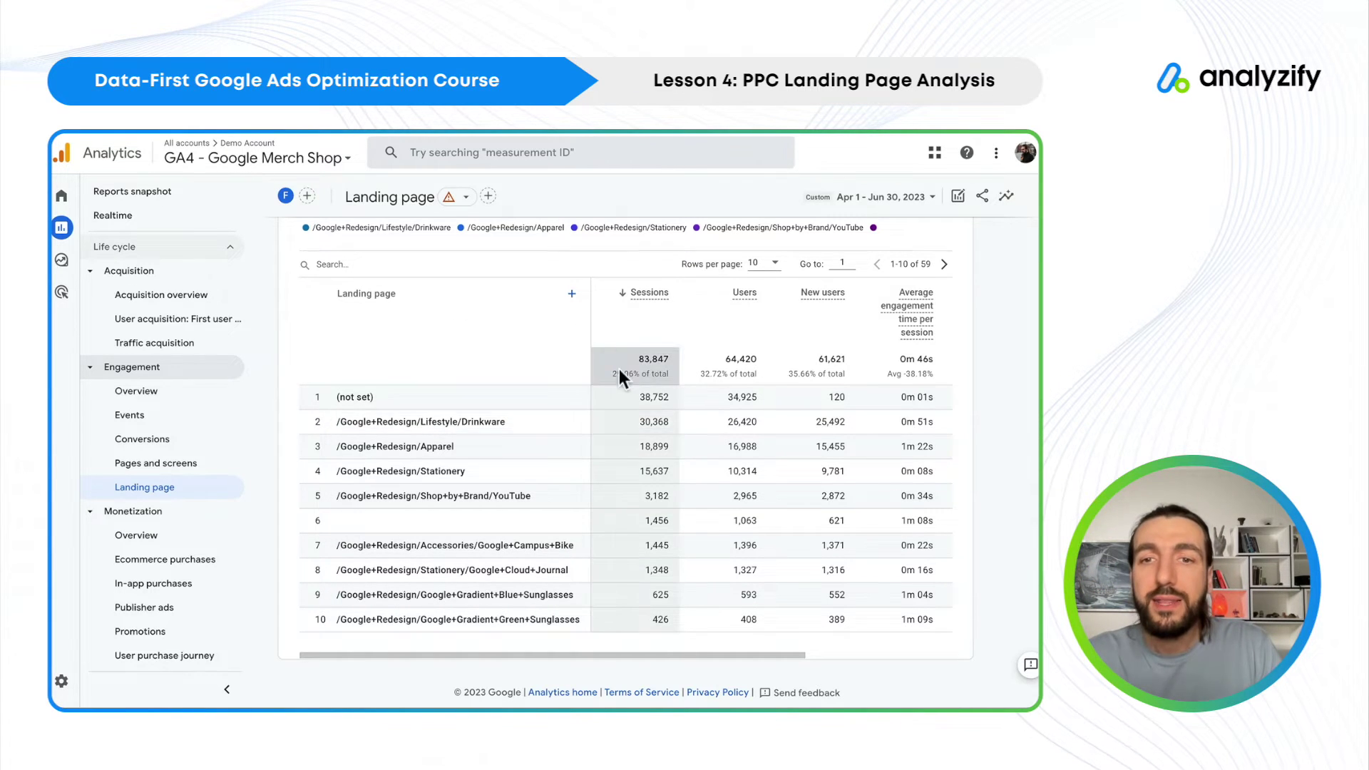
# Examine the session counts of the Drinkware, Apparel and Stationery landing pages.
pyautogui.click(643, 422)
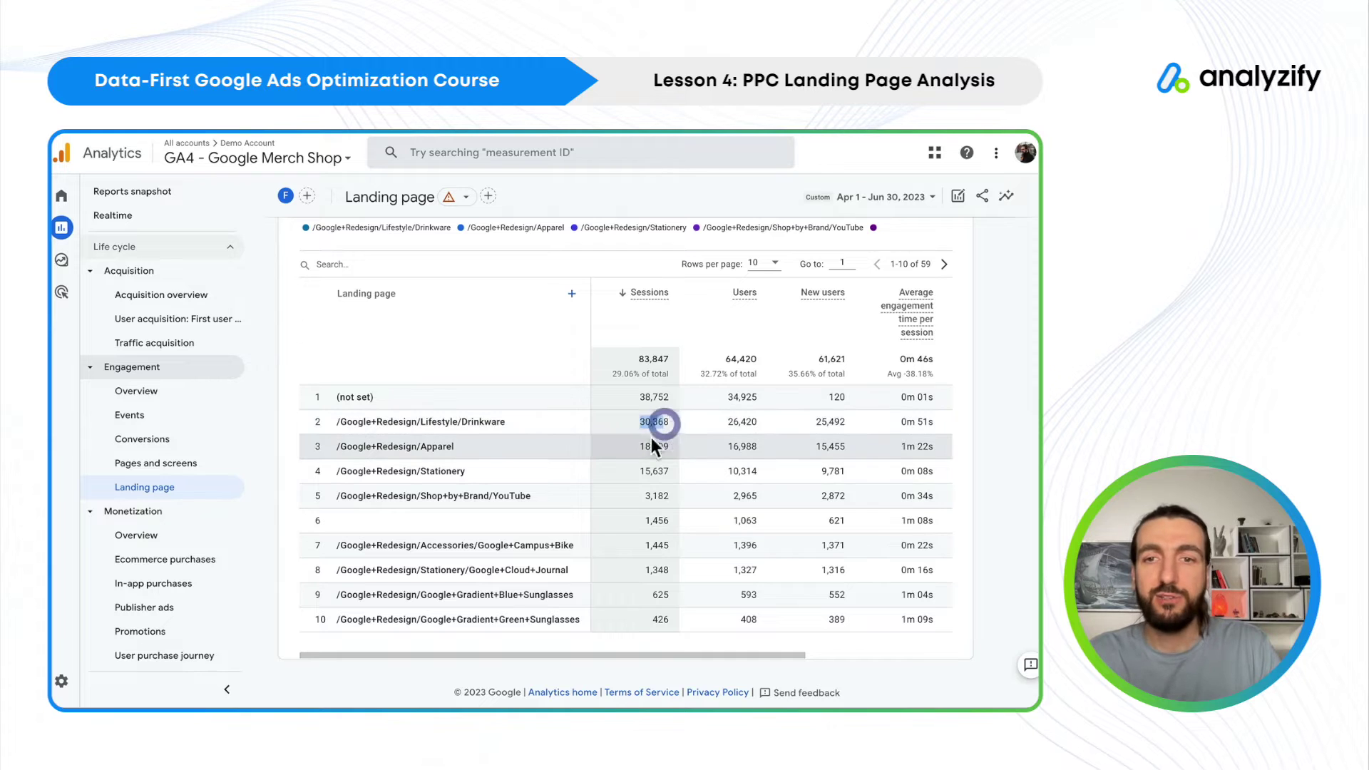
pyautogui.click(657, 446)
pyautogui.click(656, 470)
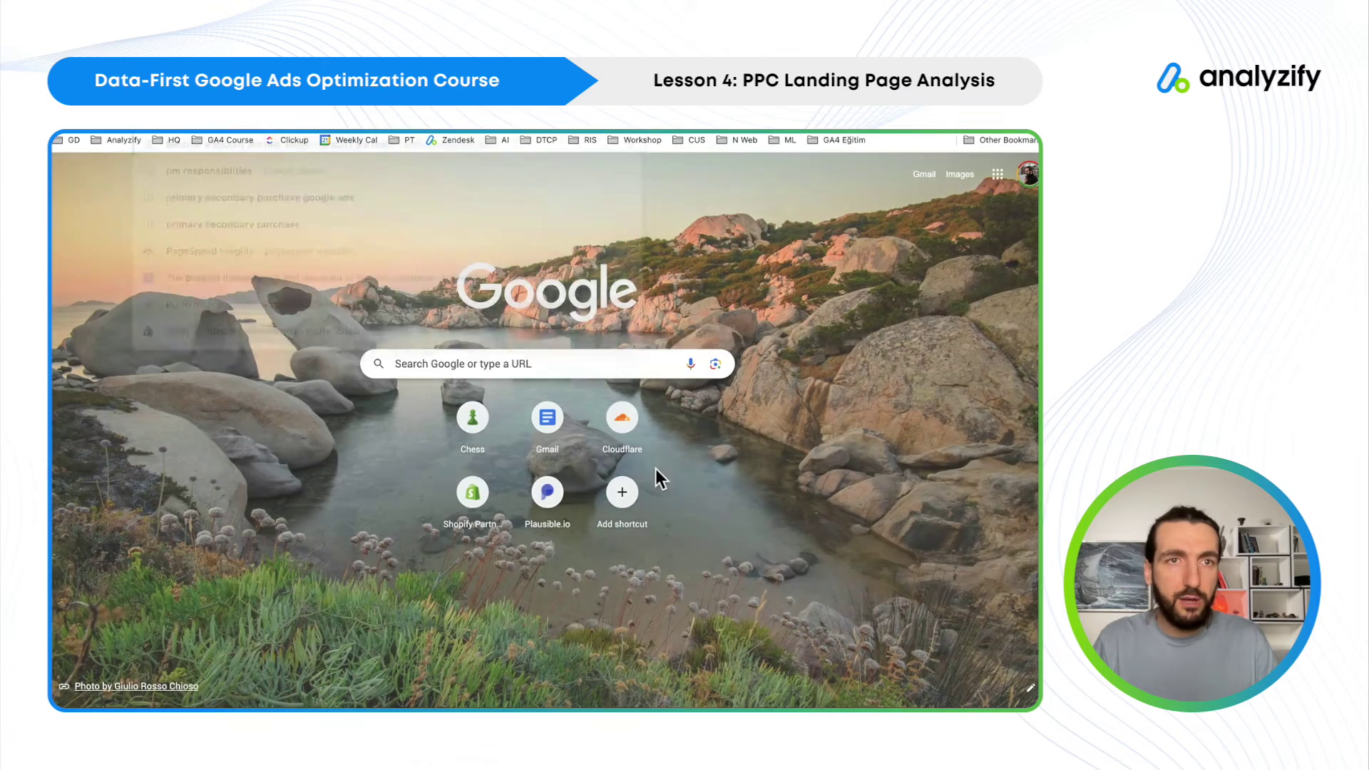
# Search Google for "ppc landing page ga4" in a new browser tab.
pyautogui.write('ppc')
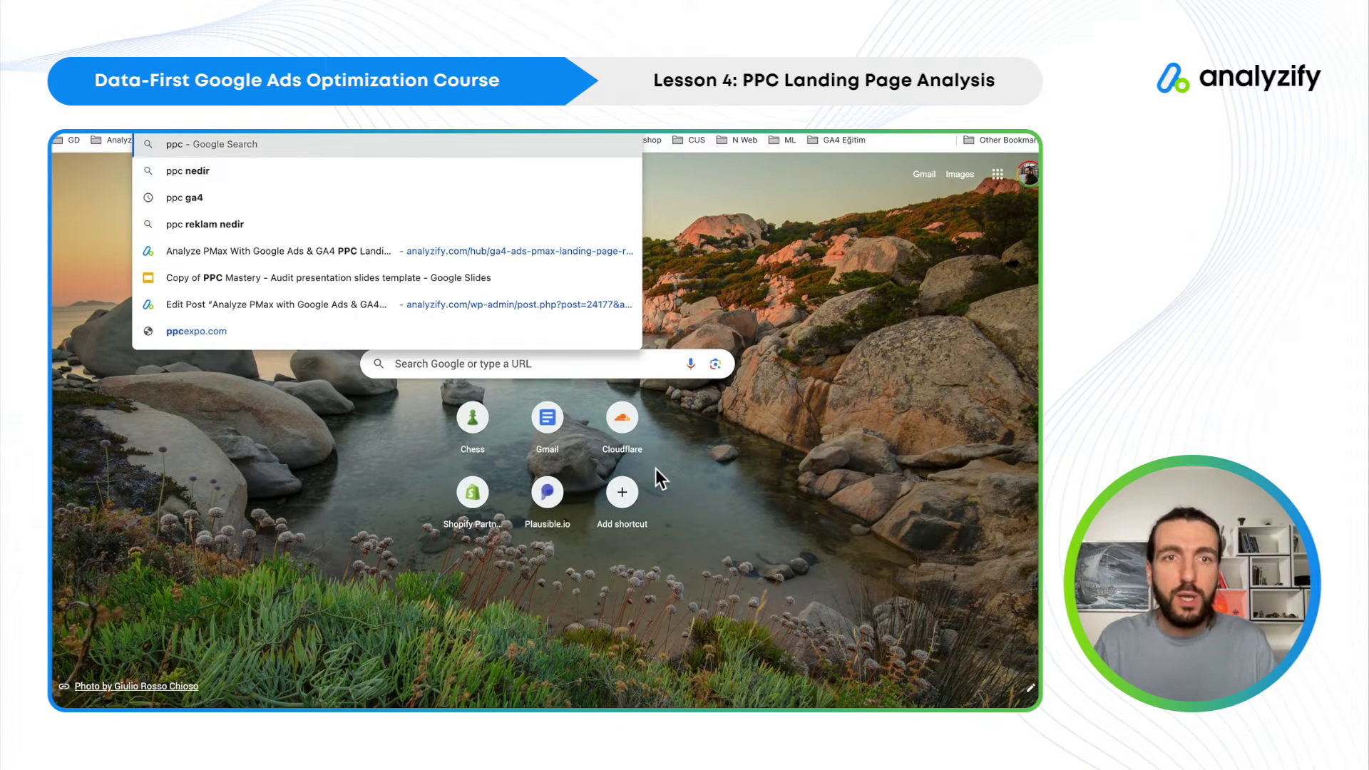
pyautogui.write(' landing')
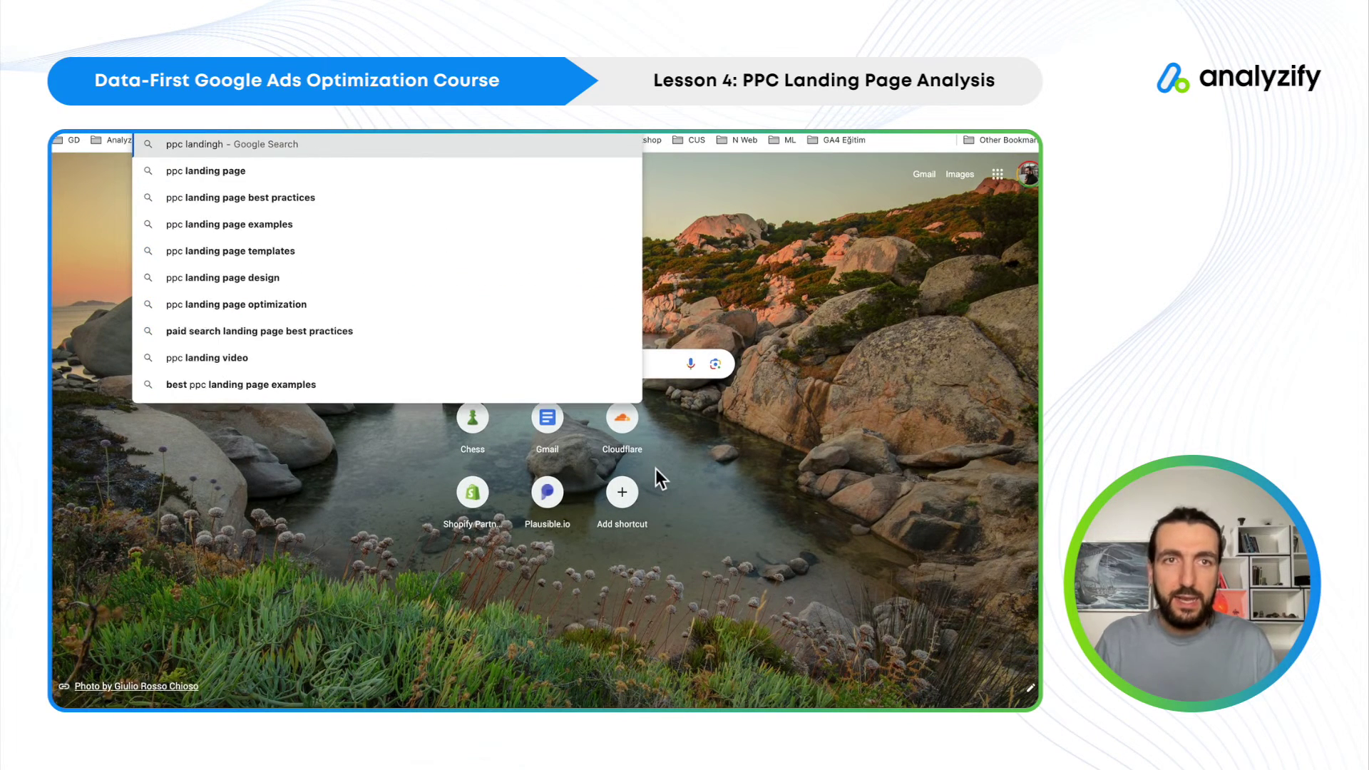
pyautogui.write(' page')
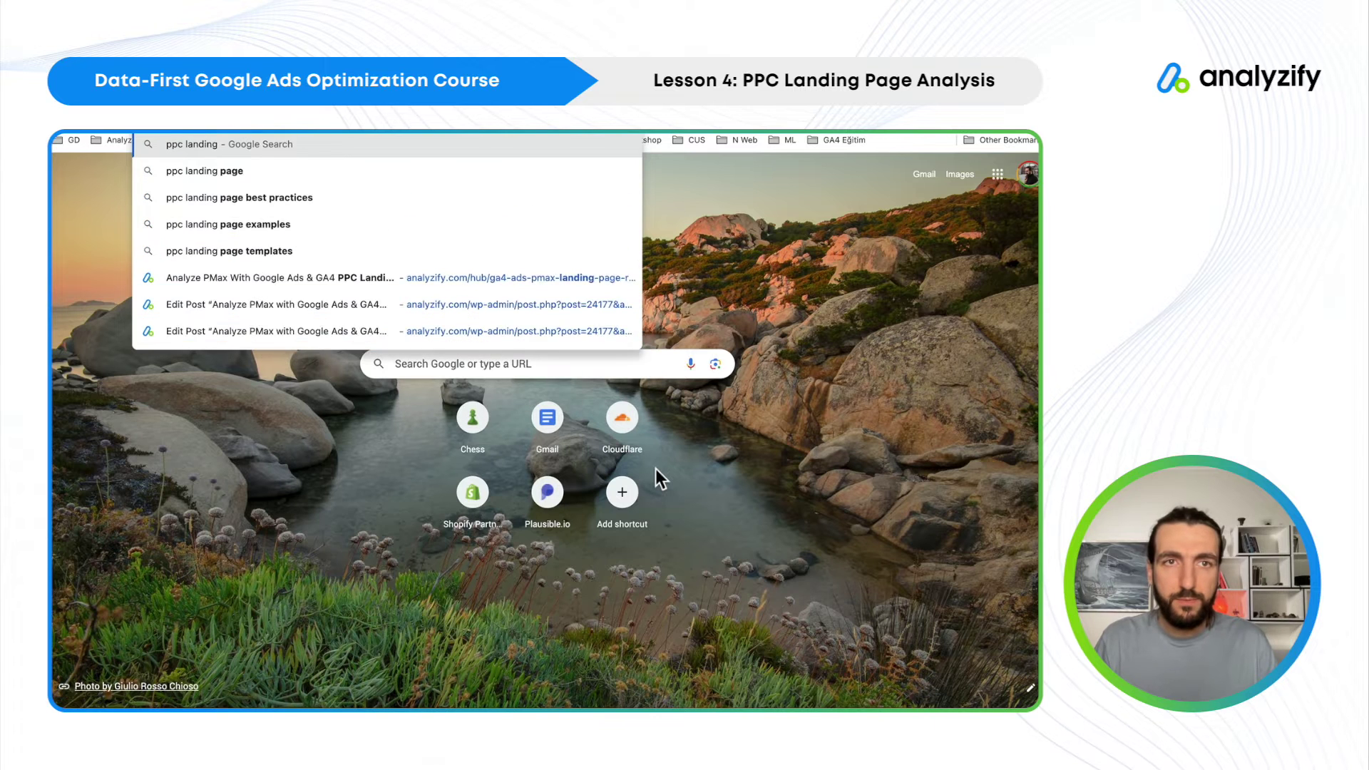
pyautogui.write(' ga4')
pyautogui.press('Return')
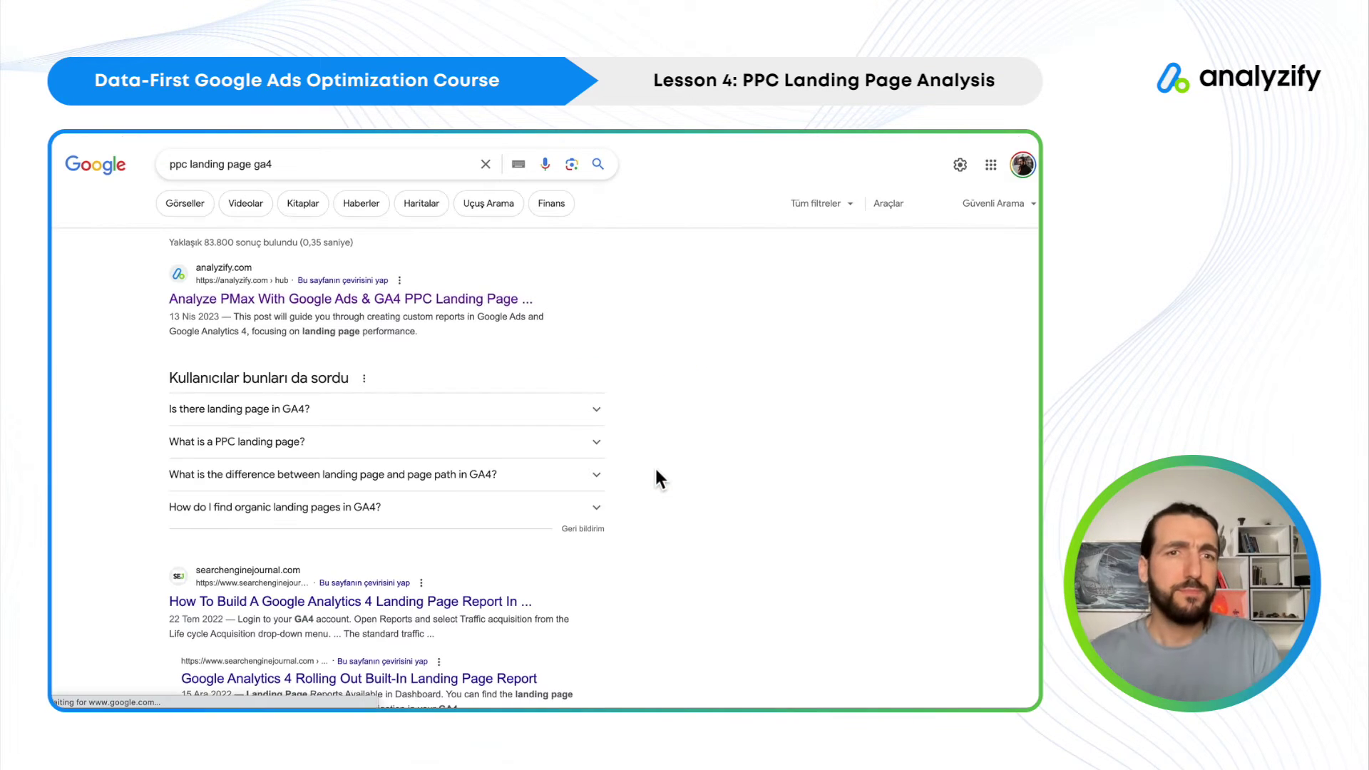
# Open the Analyzify article on analyzing PMax with Google Ads and GA4 PPC landing page reports, and skim its instructions.
pyautogui.moveTo(158, 296); pyautogui.dragTo(556, 293)
pyautogui.click(539, 290)
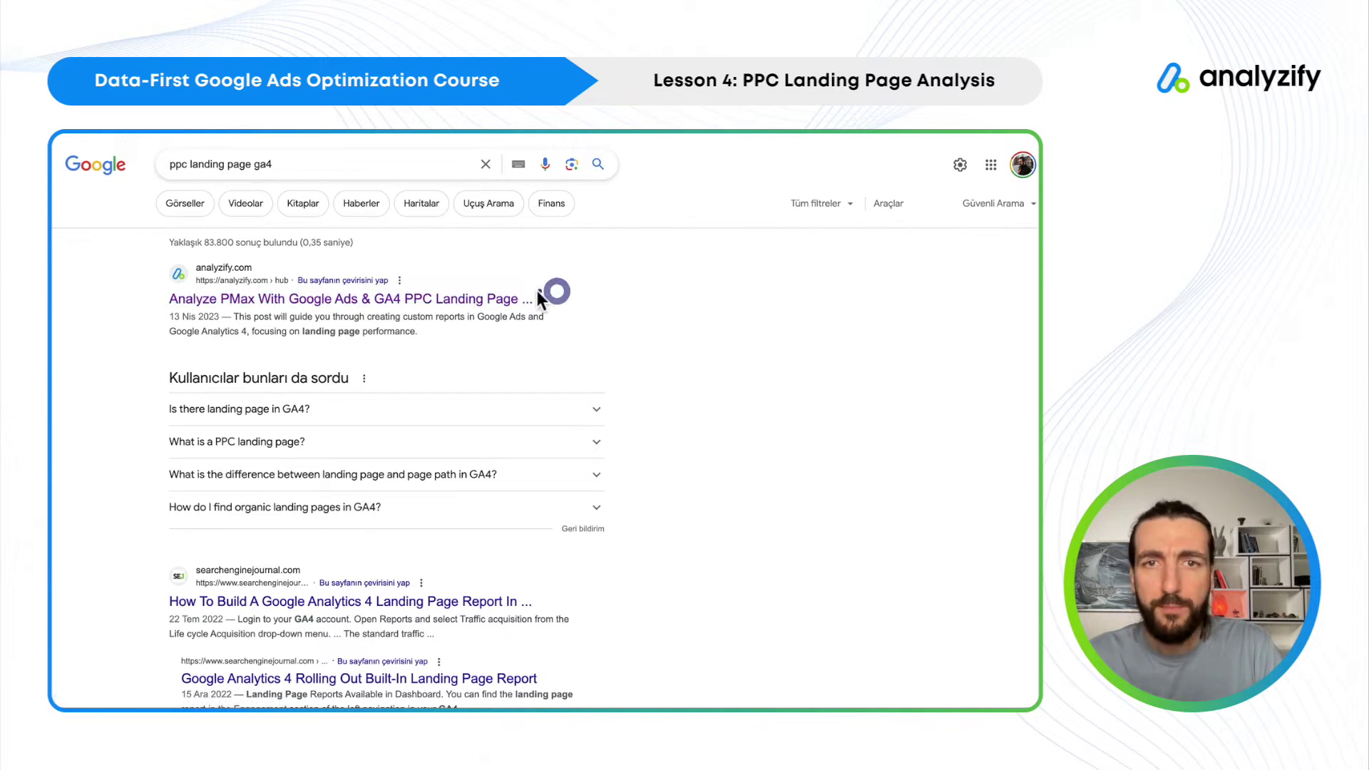
pyautogui.click(482, 303)
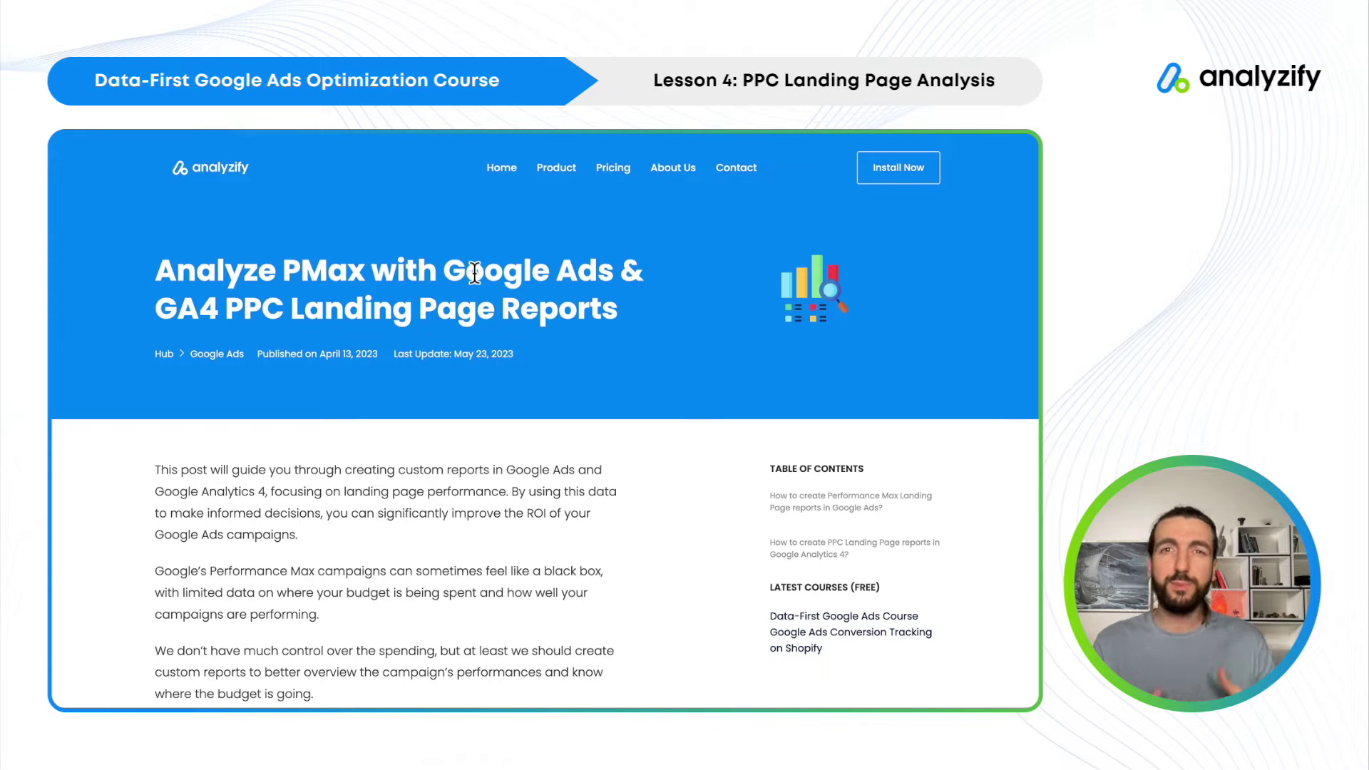
pyautogui.scroll(-15, 474, 273)
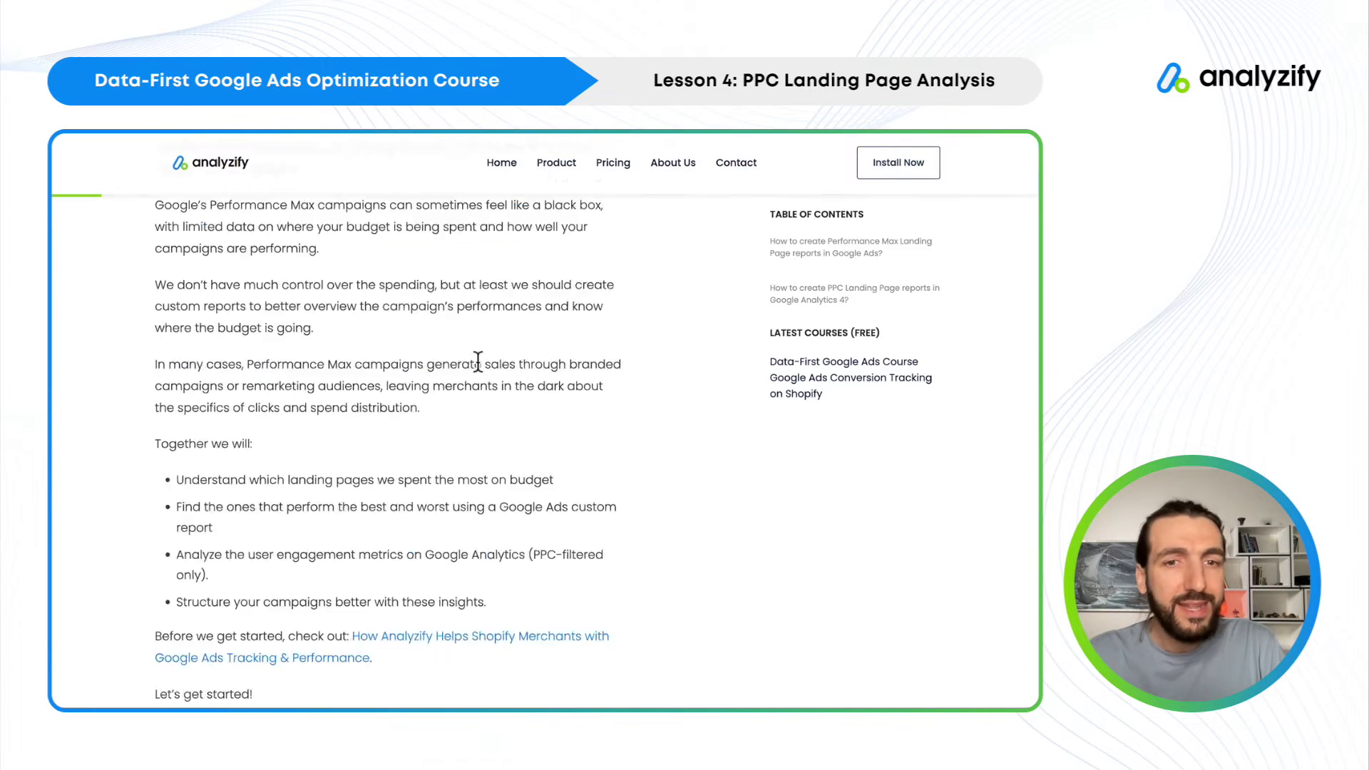
pyautogui.scroll(-10, 477, 360)
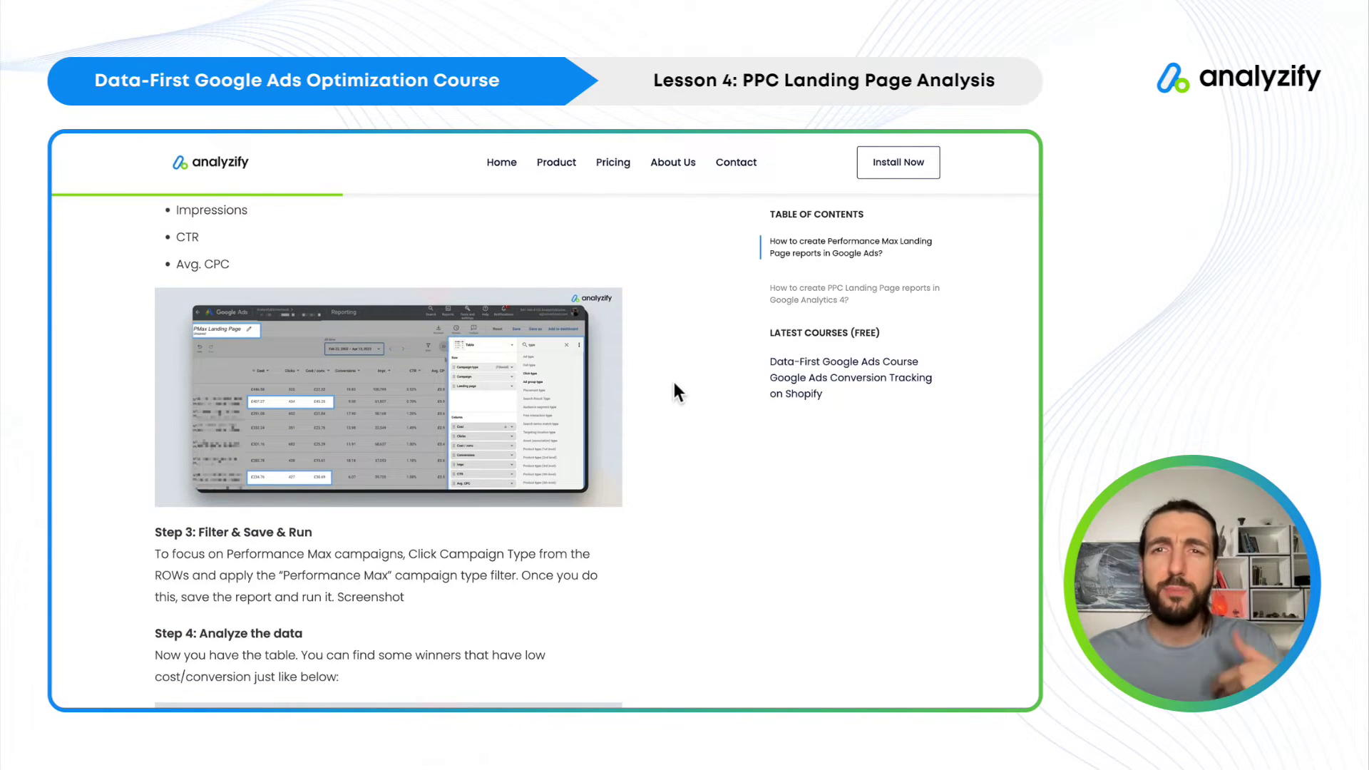
pyautogui.scroll(20, 673, 366)
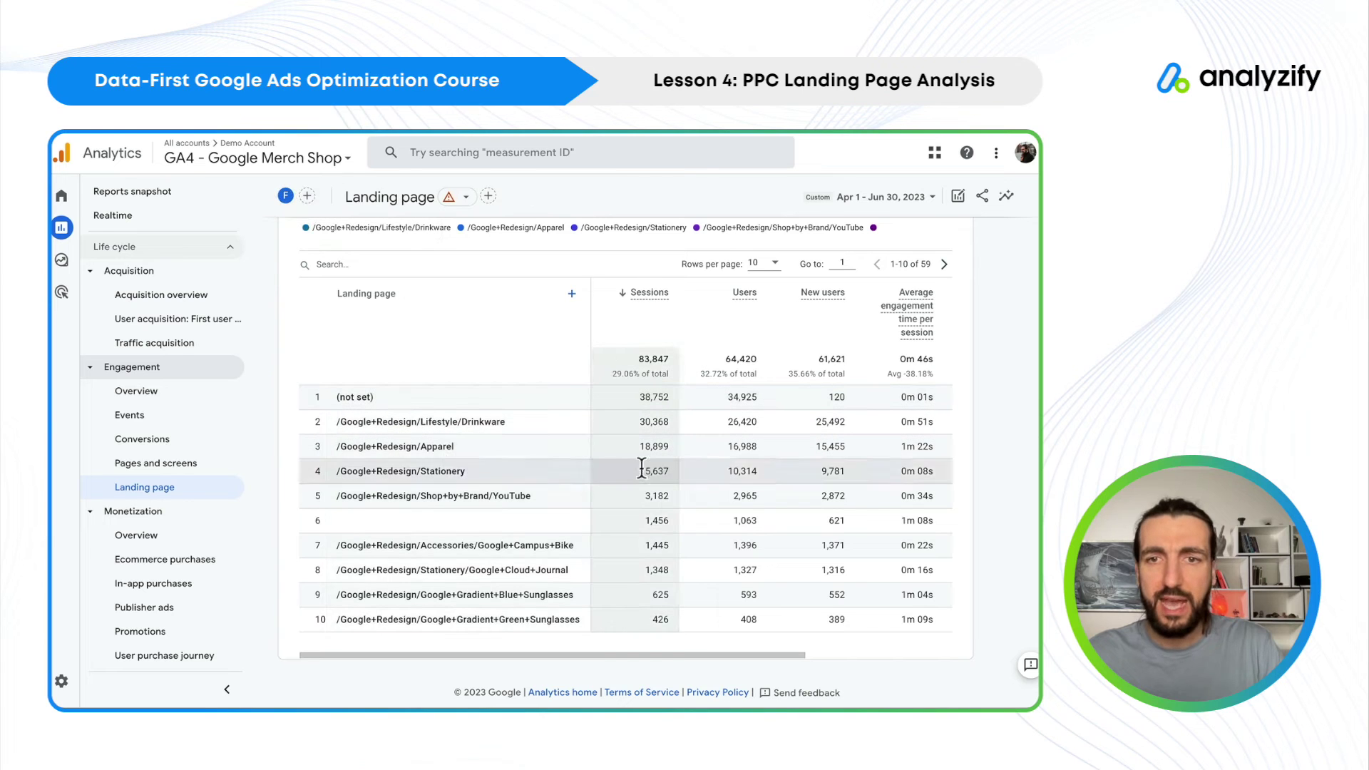
# Switch back to Google Analytics and limit the landing page table's Conversions metric to the purchase event.
pyautogui.hscroll(5, 693, 460)
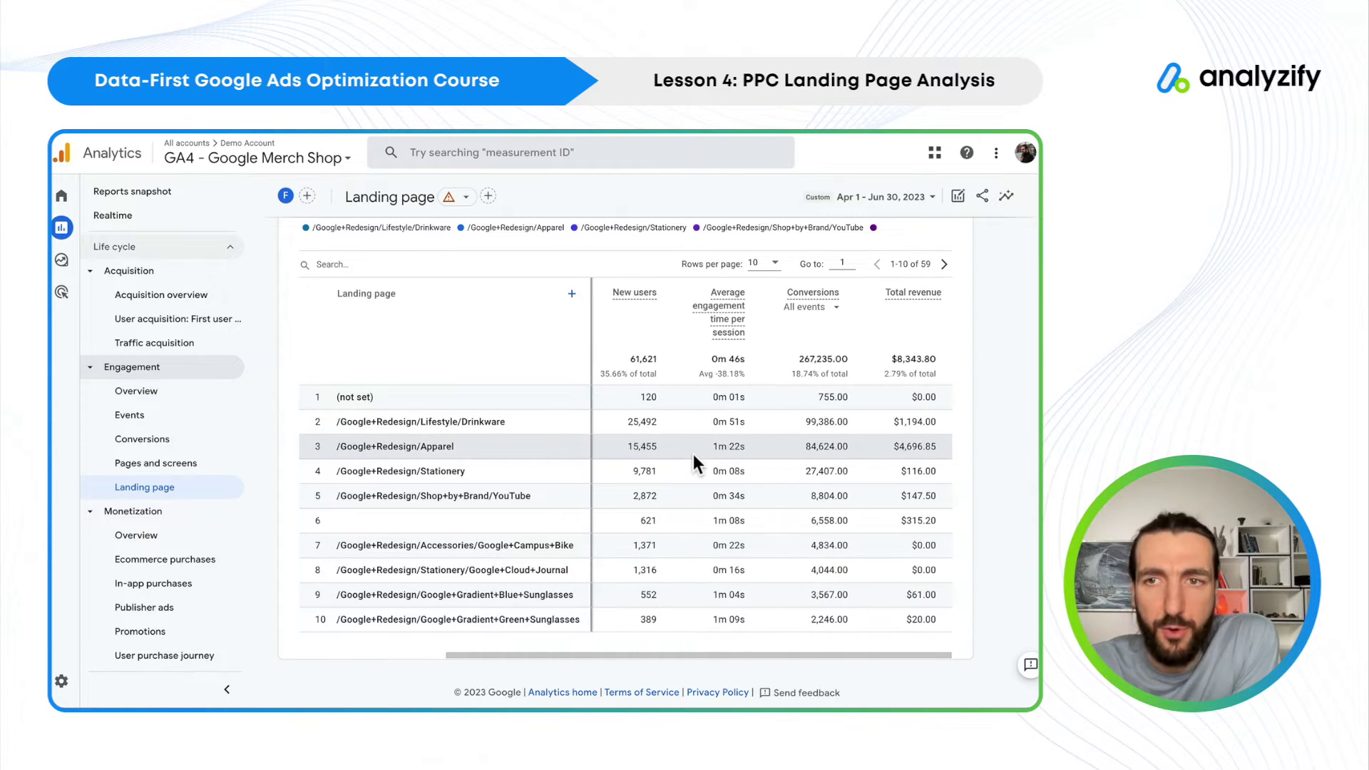
pyautogui.click(819, 307)
pyautogui.click(427, 364)
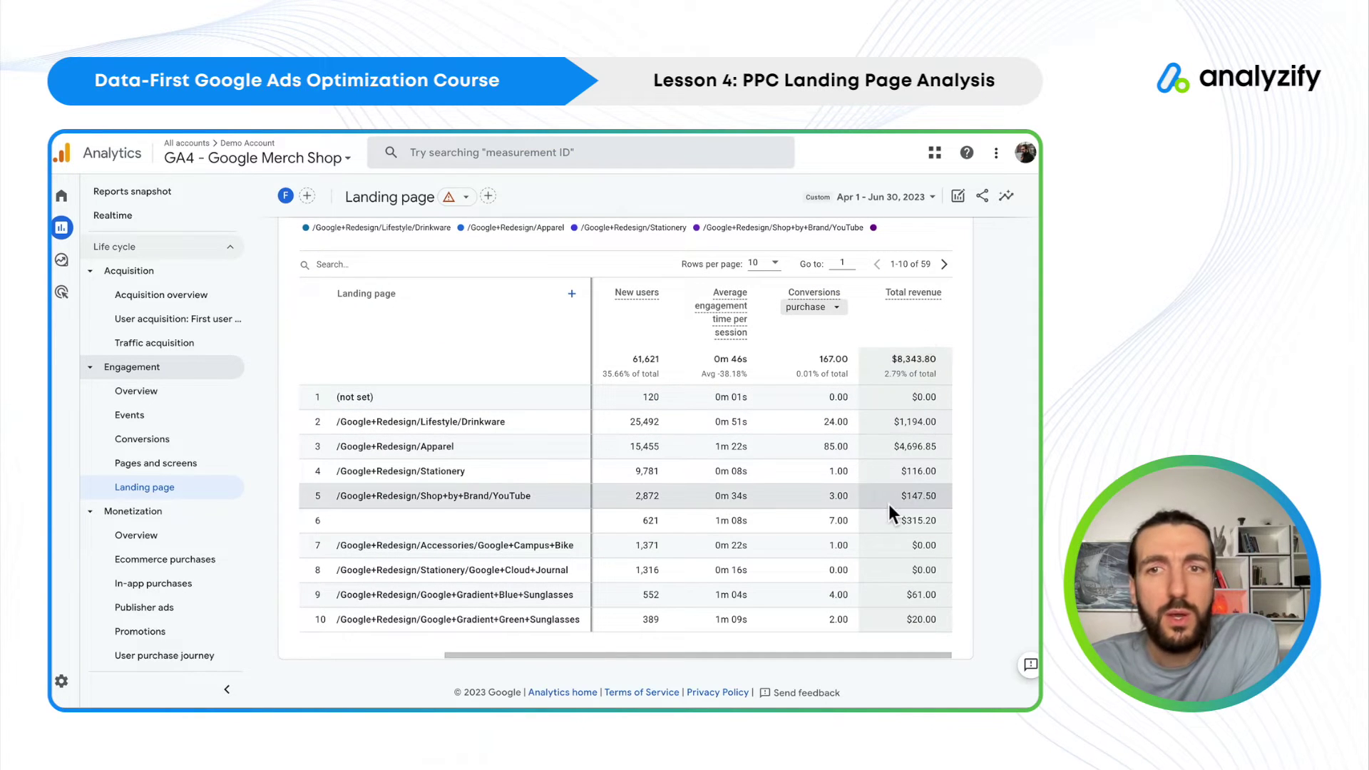
# Examine the purchase conversions for the (not set) and Apparel landing pages, comparing Apparel's conversions with its new users.
pyautogui.doubleClick(841, 396)
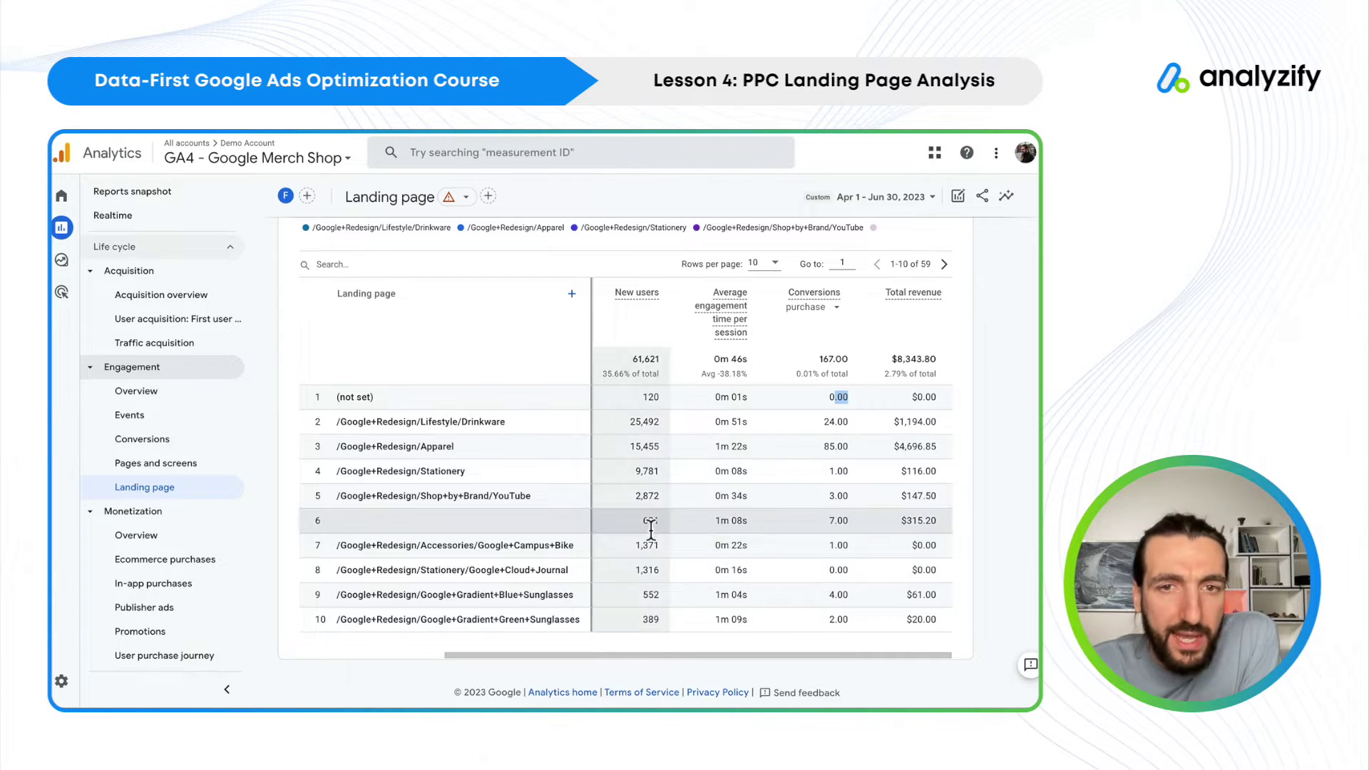
pyautogui.moveTo(627, 448); pyautogui.dragTo(661, 447)
pyautogui.moveTo(820, 446); pyautogui.dragTo(865, 445)
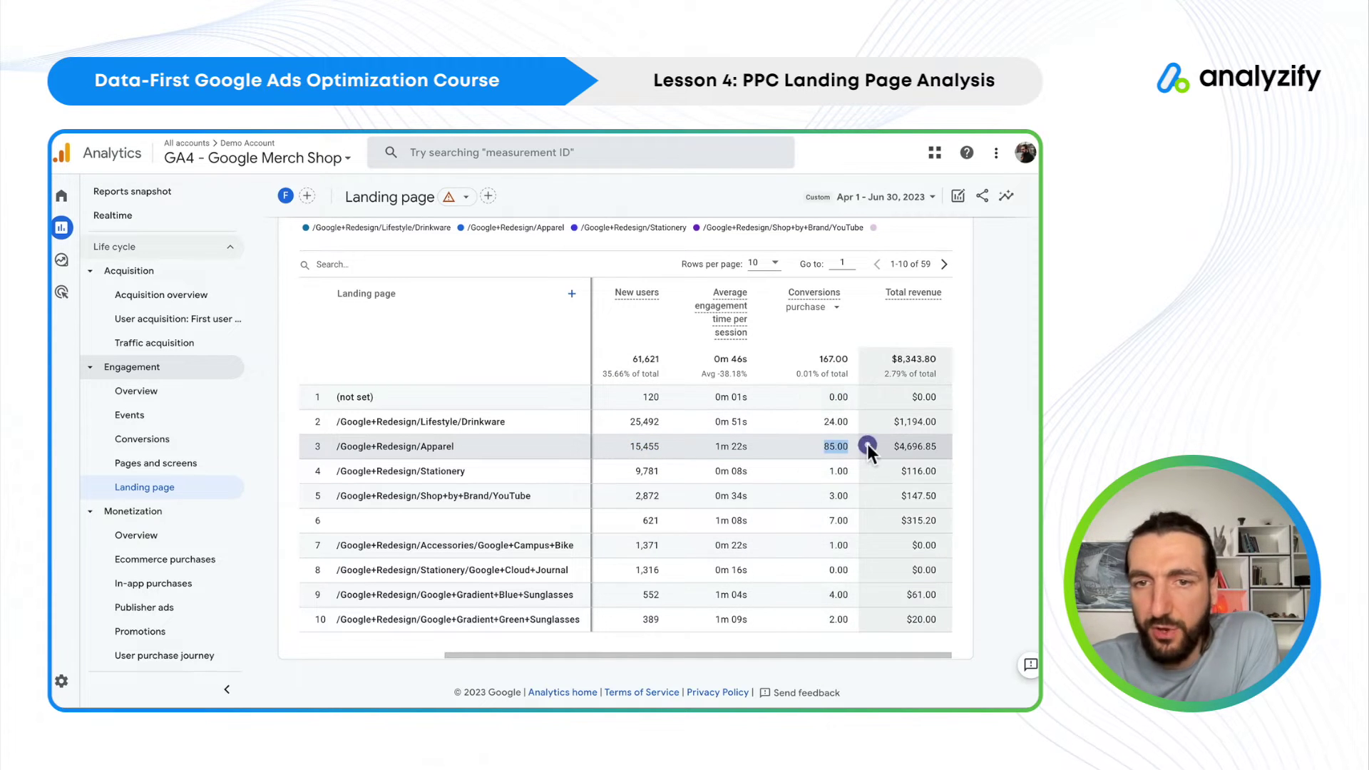
# Compare new users, purchase conversions and revenue of the Stationery and Shop by Brand/YouTube landing pages.
pyautogui.moveTo(620, 469); pyautogui.dragTo(695, 495)
pyautogui.click(848, 467)
pyautogui.moveTo(828, 495); pyautogui.dragTo(837, 495)
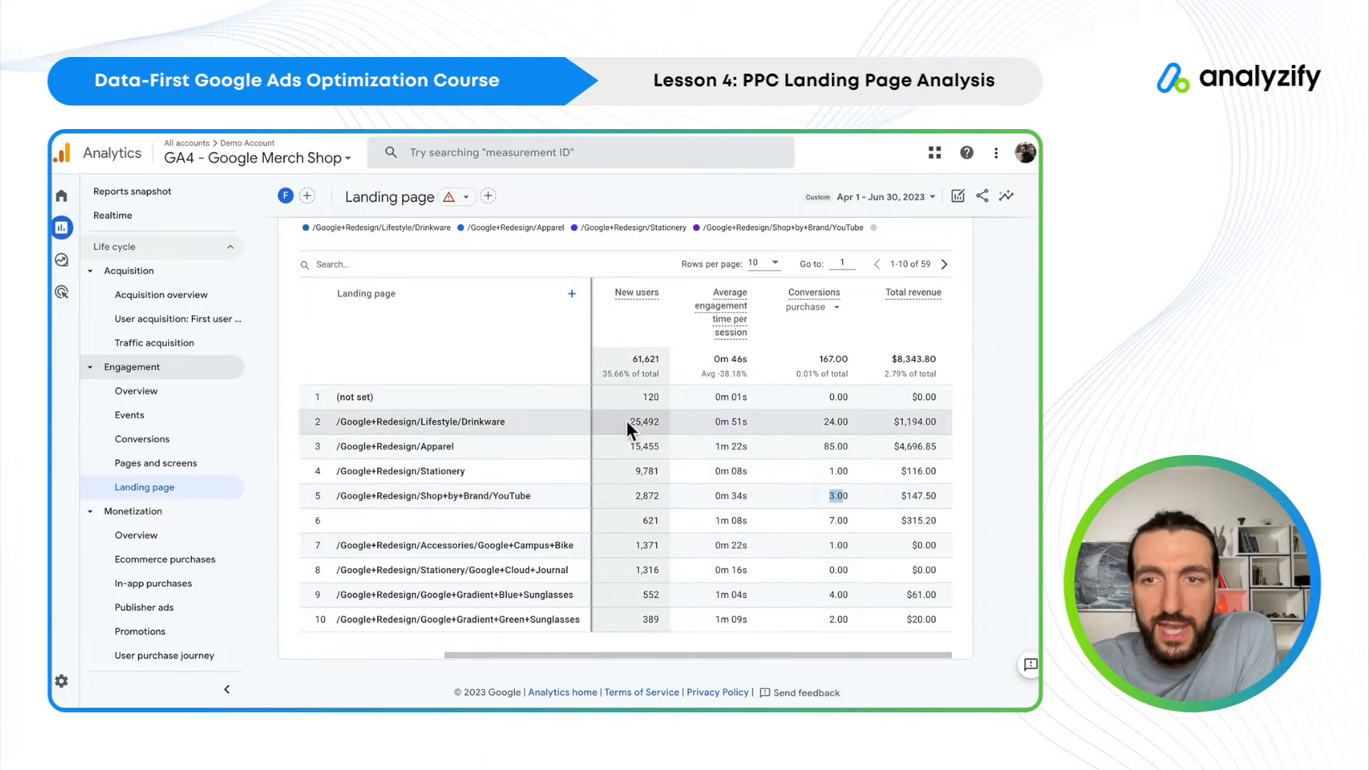
pyautogui.moveTo(628, 467); pyautogui.dragTo(920, 468)
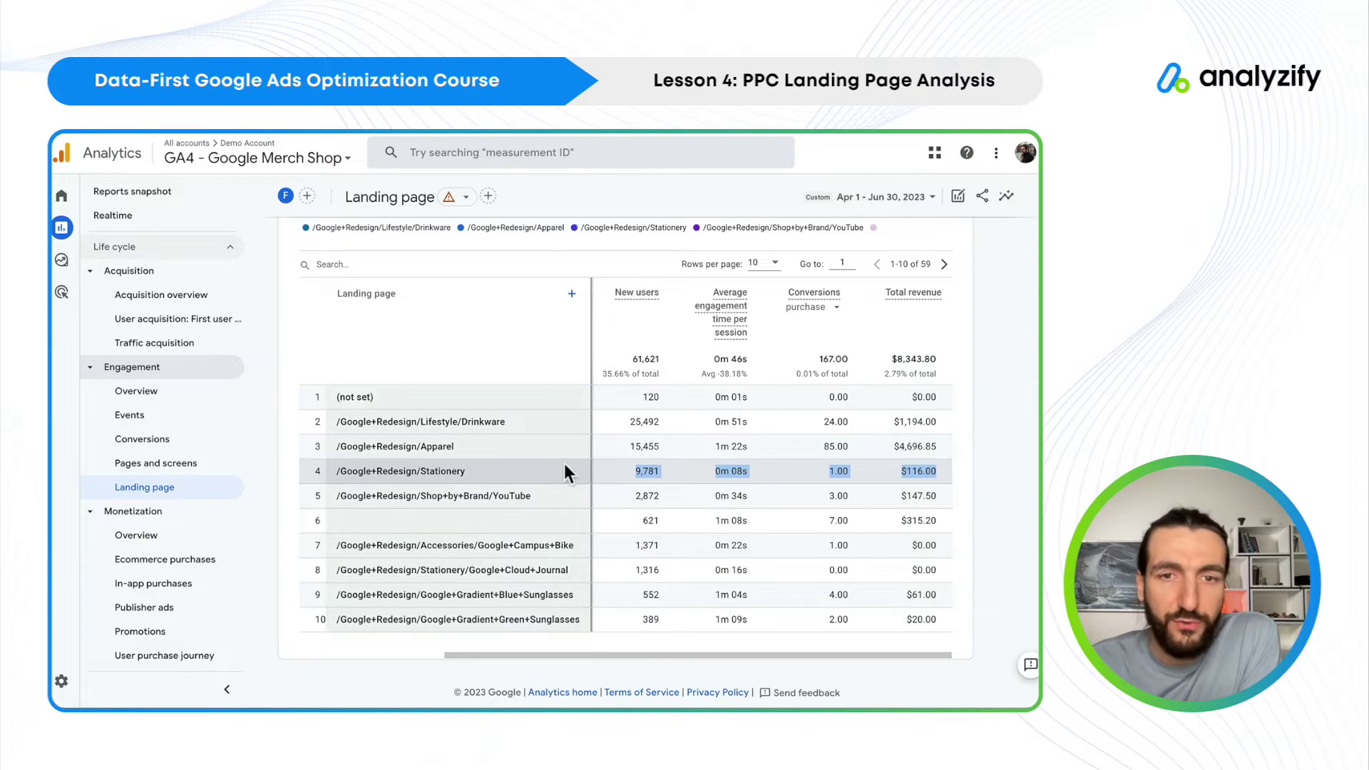
pyautogui.moveTo(337, 471); pyautogui.dragTo(460, 474)
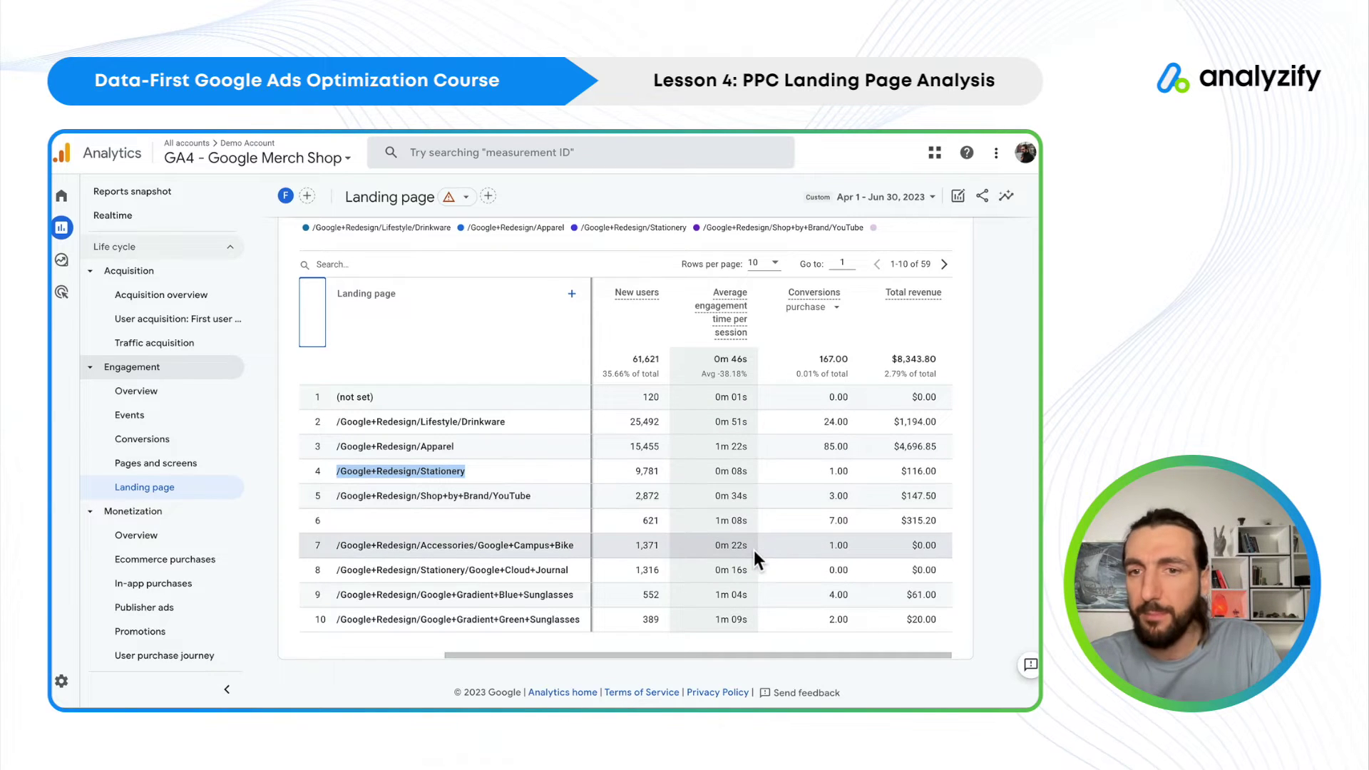
# Check the average engagement time and revenue of the unnamed landing page against the Shop by Brand/YouTube page's engagement time and conversions.
pyautogui.click(721, 524)
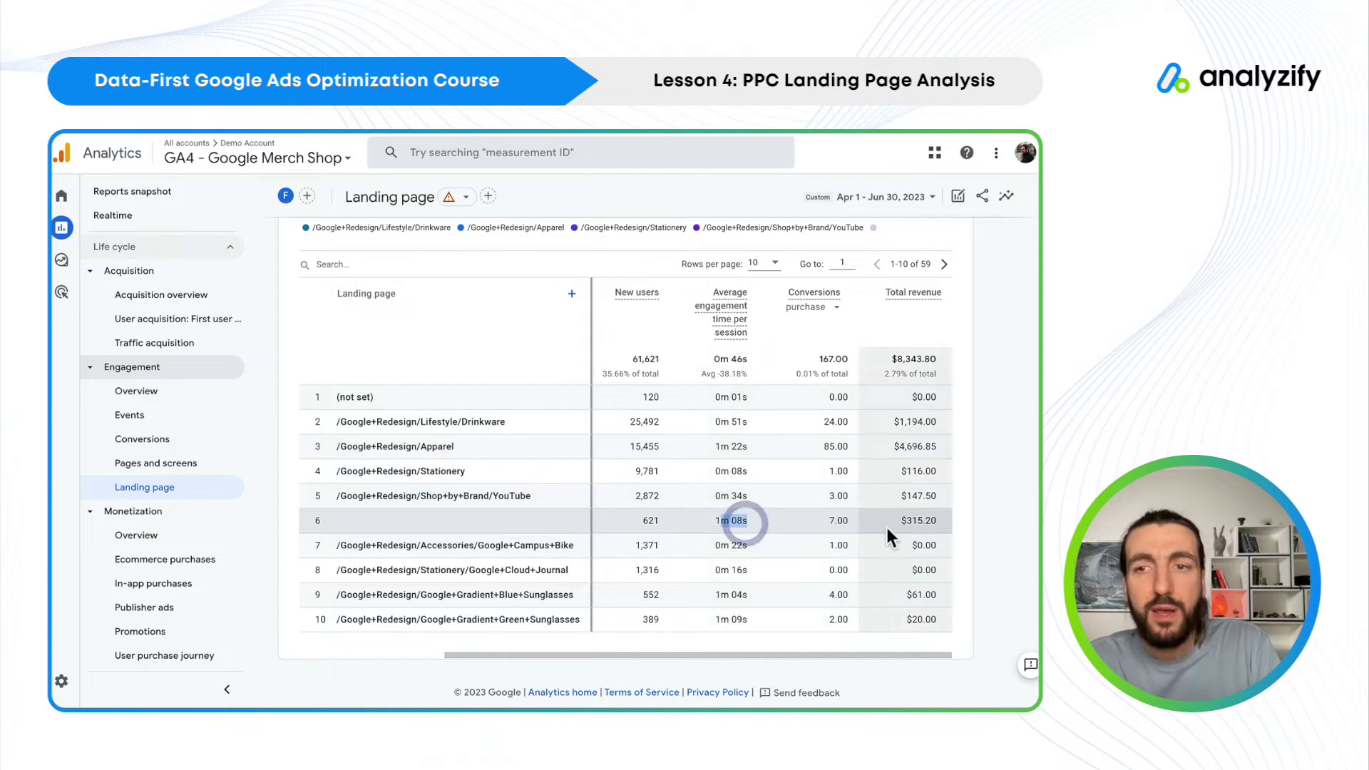
pyautogui.moveTo(901, 520); pyautogui.dragTo(919, 518)
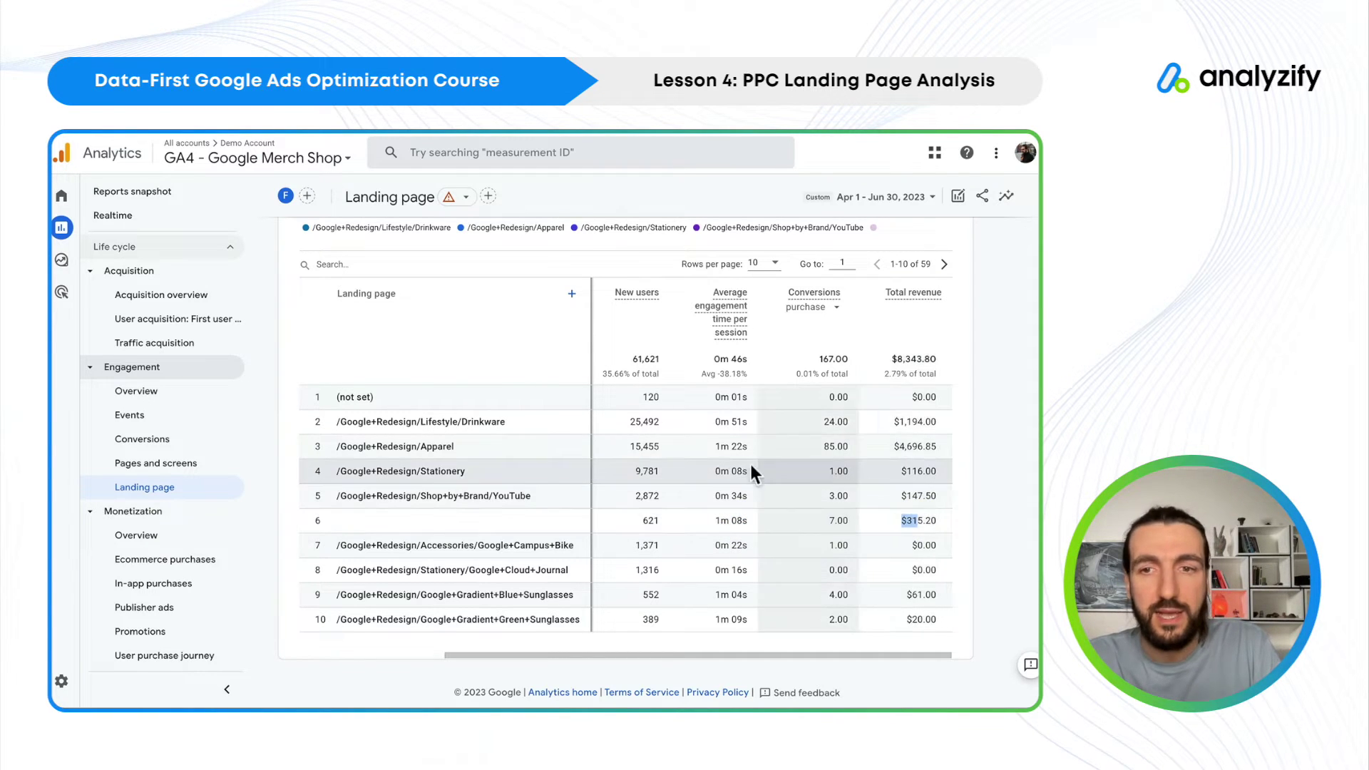
pyautogui.click(823, 494)
pyautogui.moveTo(713, 498); pyautogui.dragTo(736, 498)
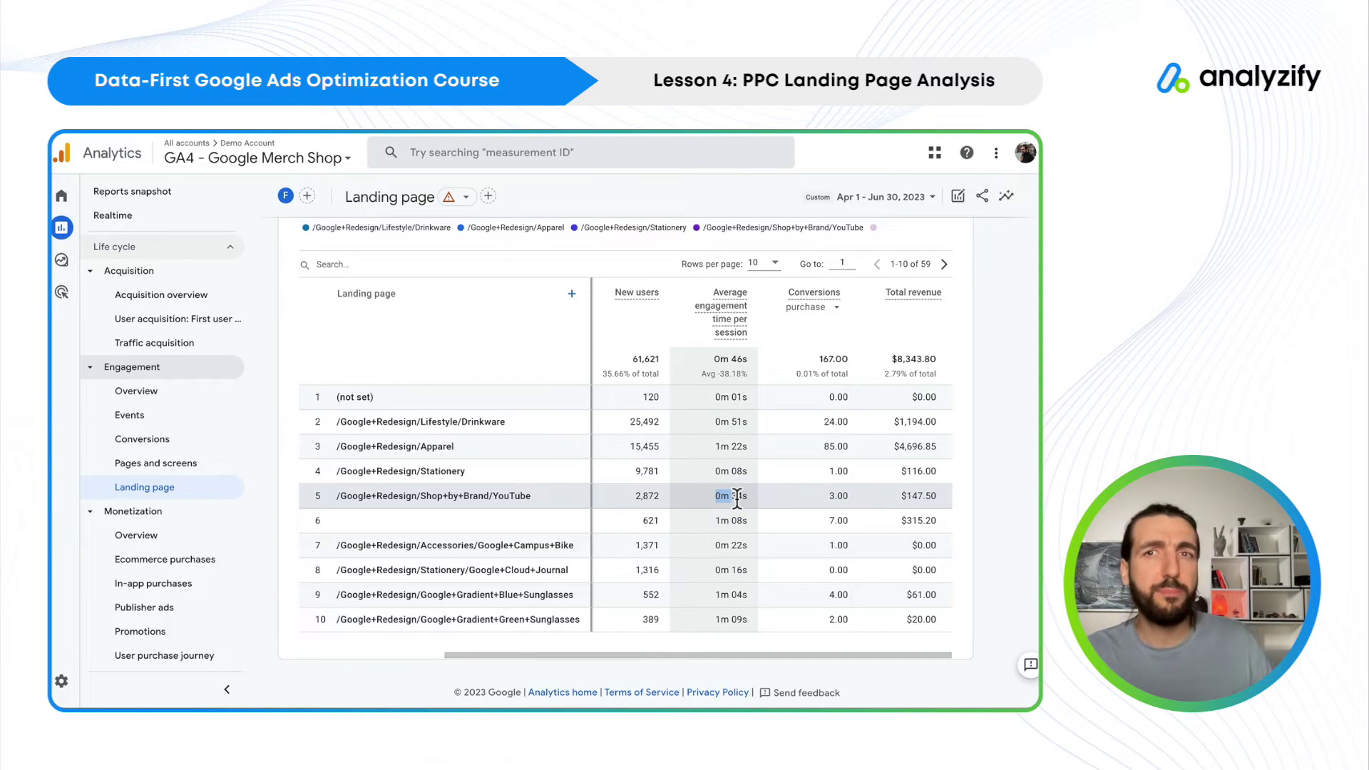
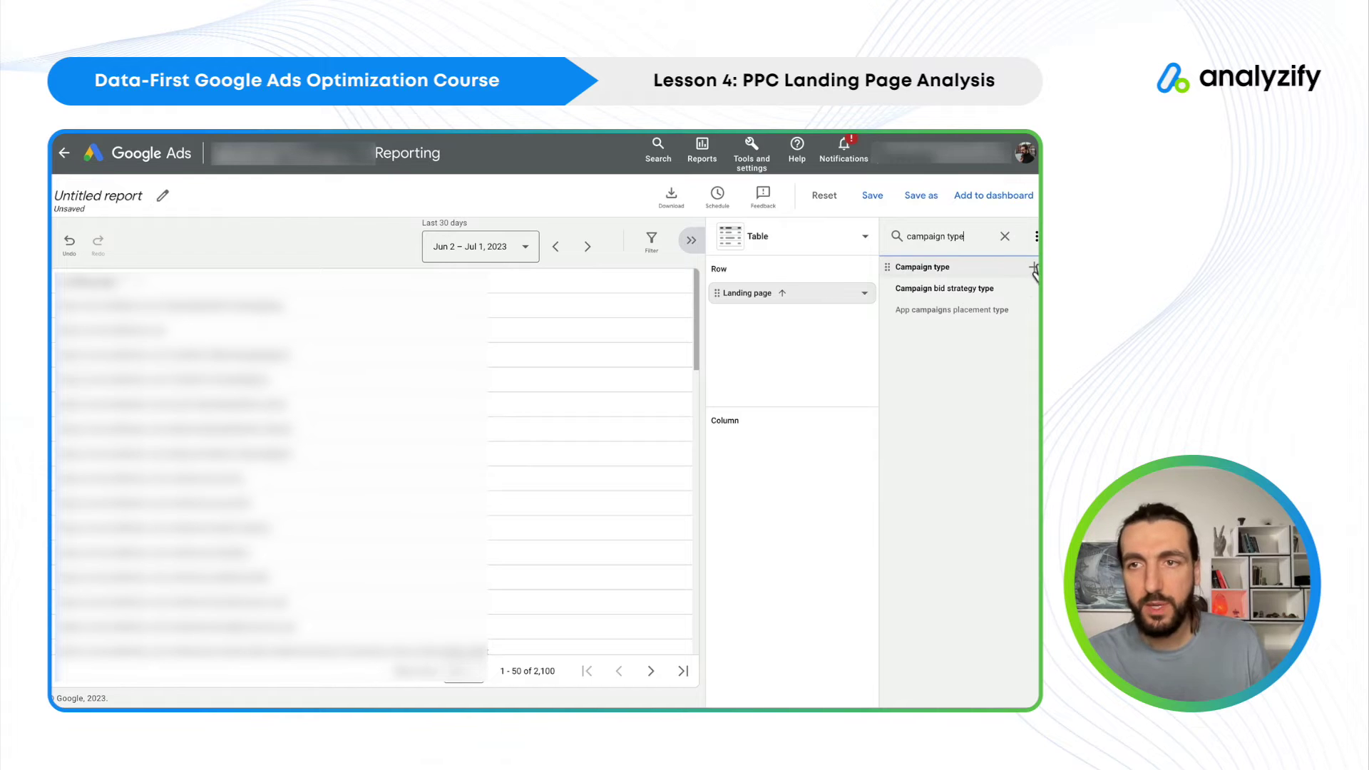
# In the Google Ads landing page report, add Campaign type as a row and Cost as a column.
pyautogui.click(1033, 268)
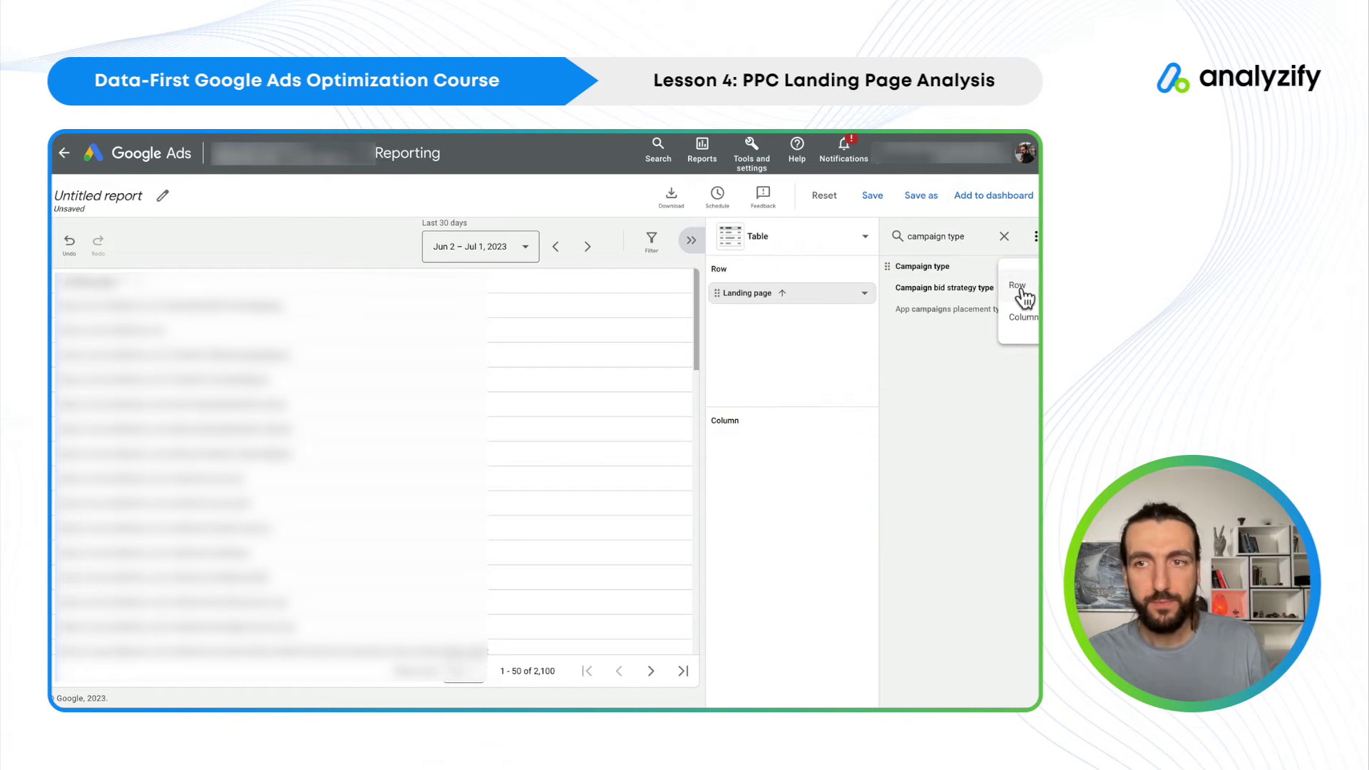
pyautogui.click(1018, 285)
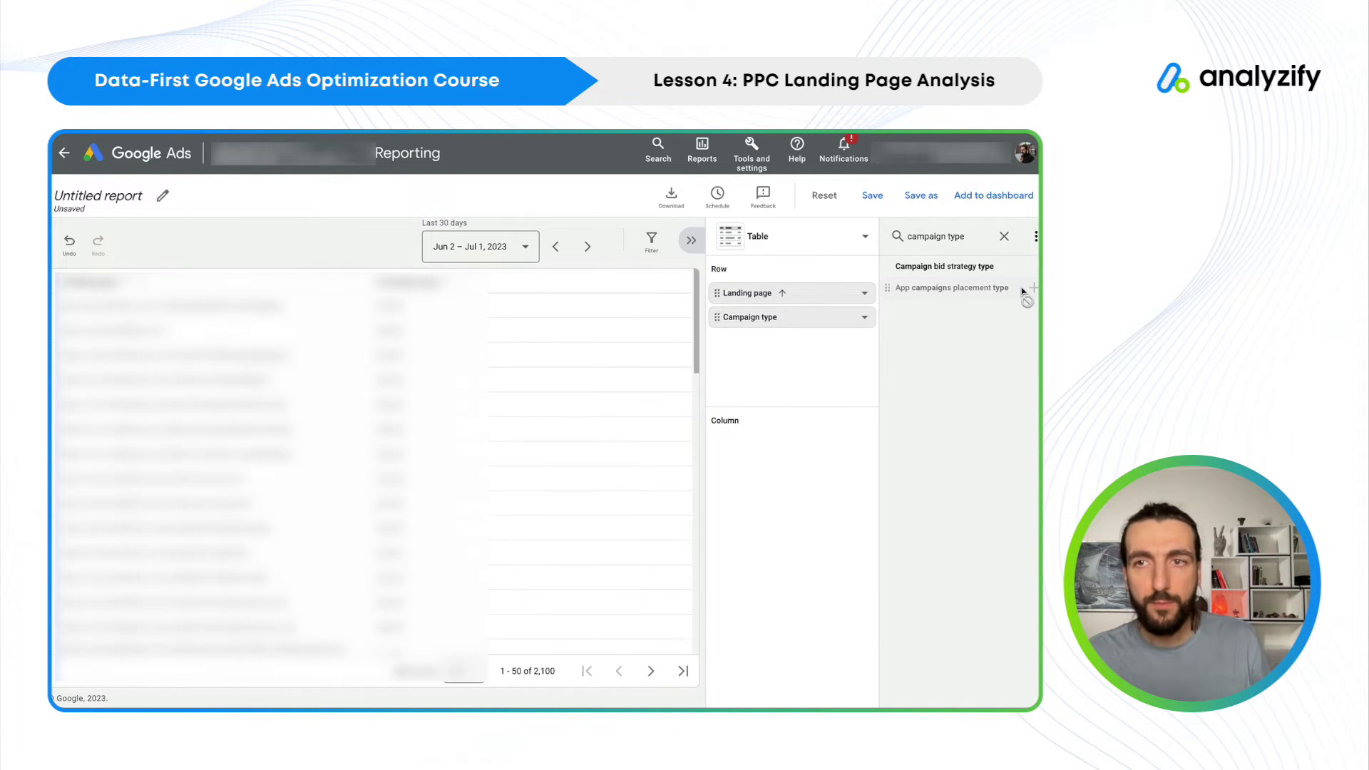
pyautogui.click(1004, 236)
pyautogui.click(967, 236)
pyautogui.write('cost')
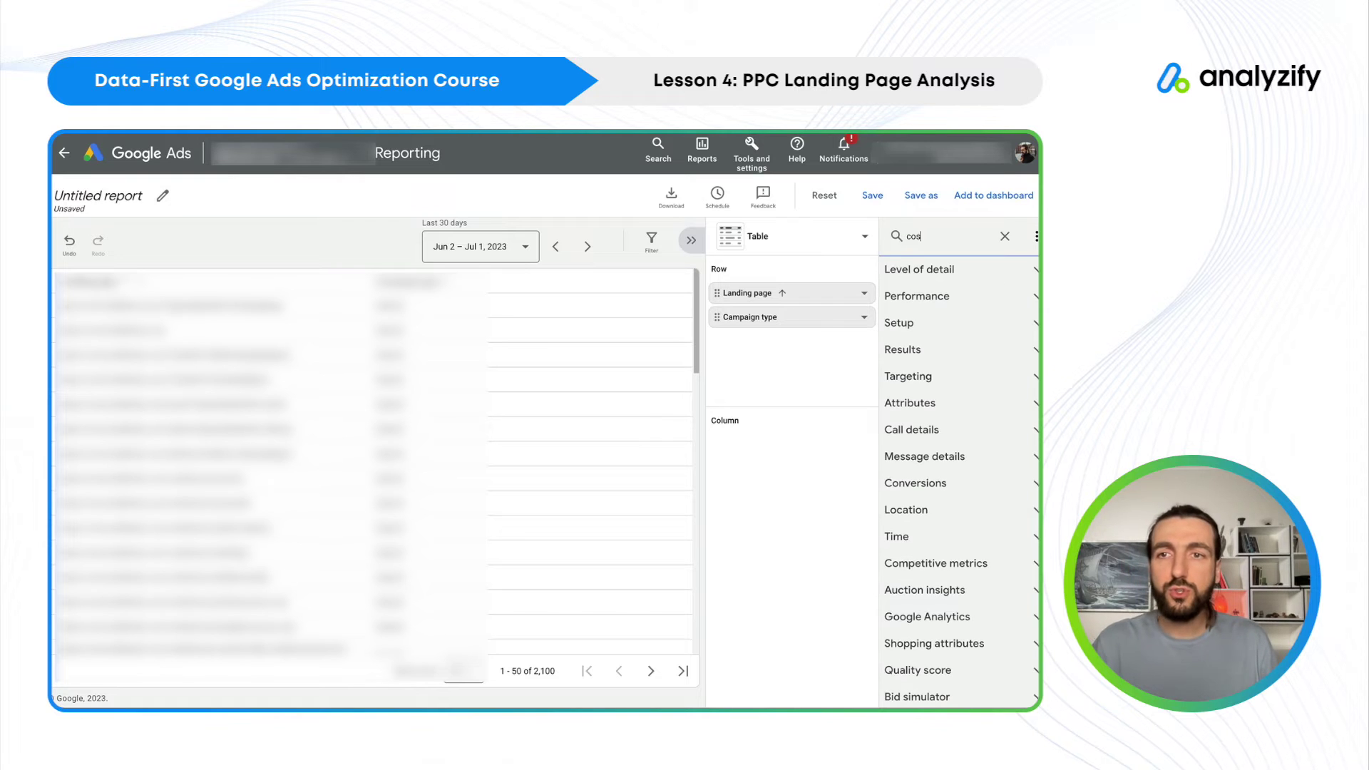
pyautogui.click(1023, 270)
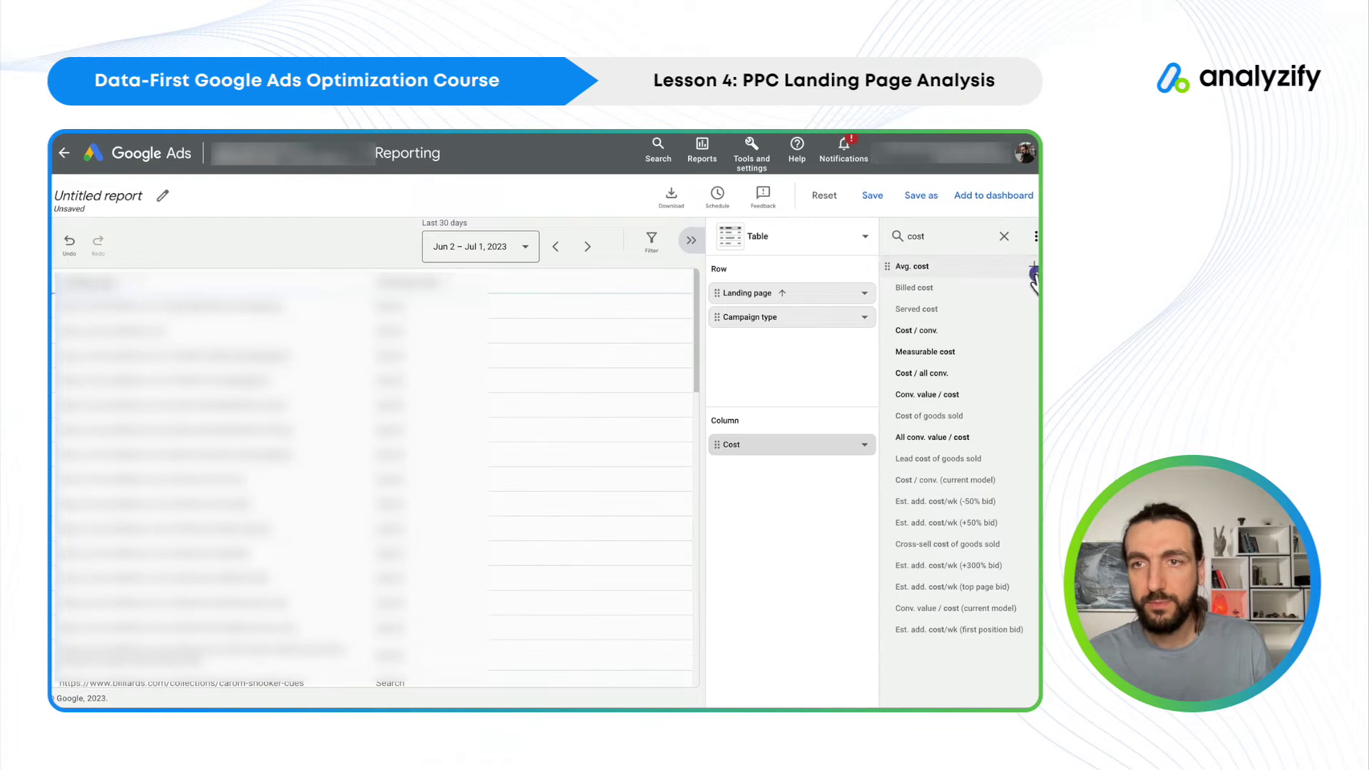
# Add Clicks, Conversions and Conv. value as further columns of the landing page report.
pyautogui.doubleClick(946, 245)
pyautogui.write('click')
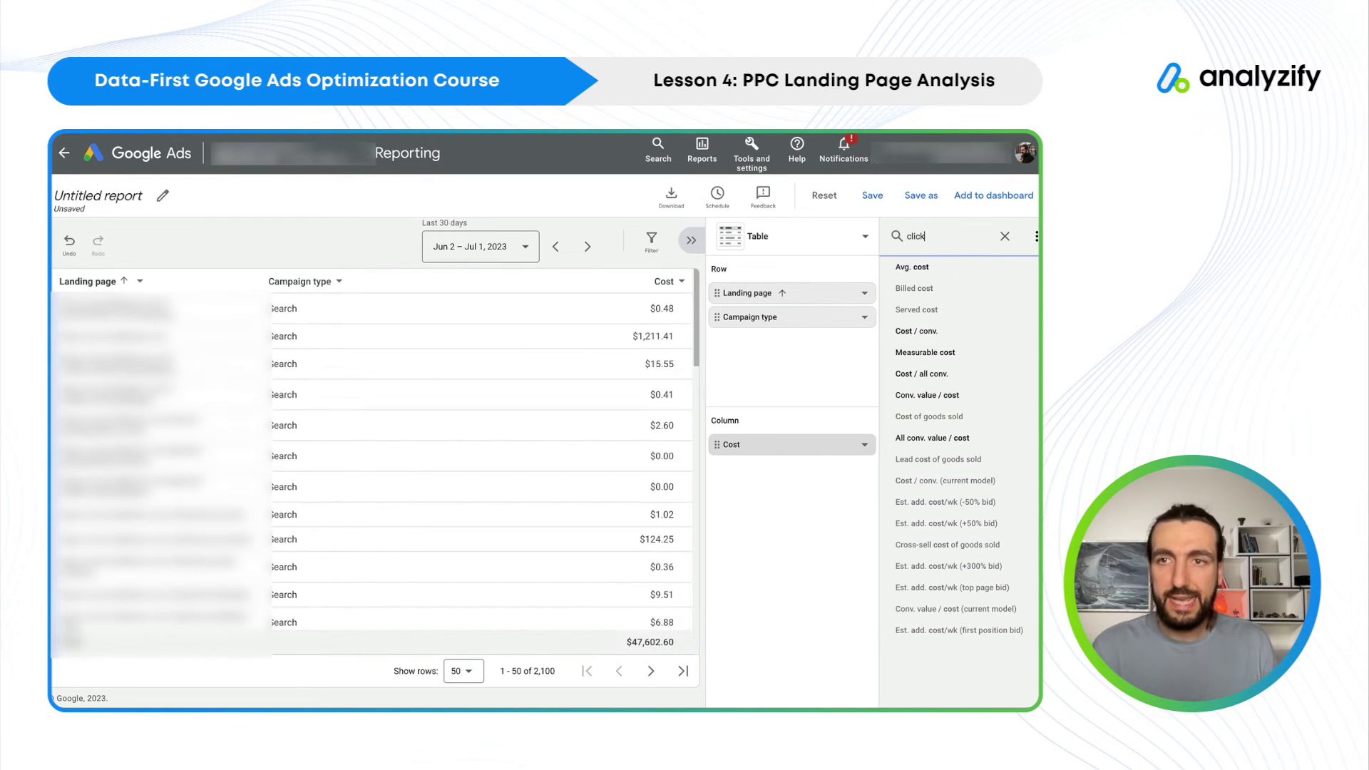
pyautogui.click(1028, 267)
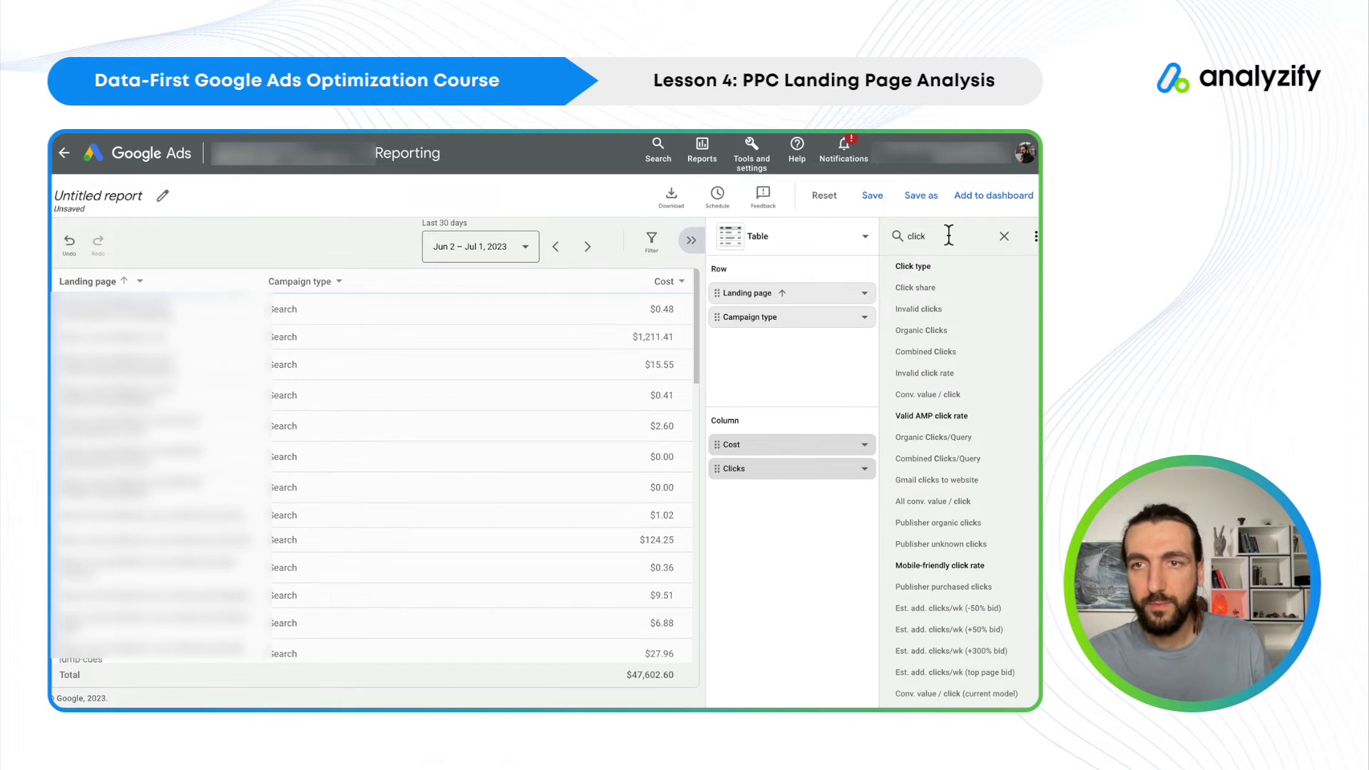
pyautogui.doubleClick(948, 236)
pyautogui.write('convers')
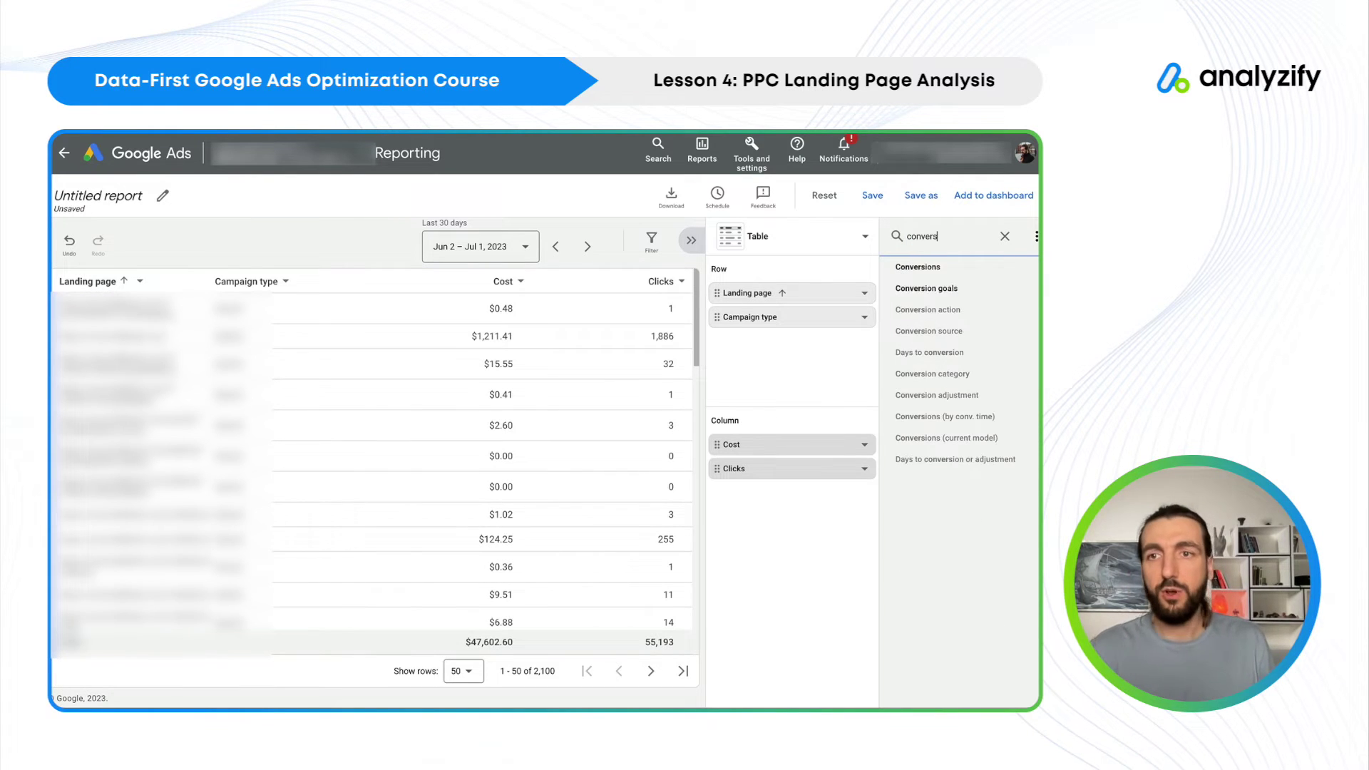
pyautogui.click(1028, 267)
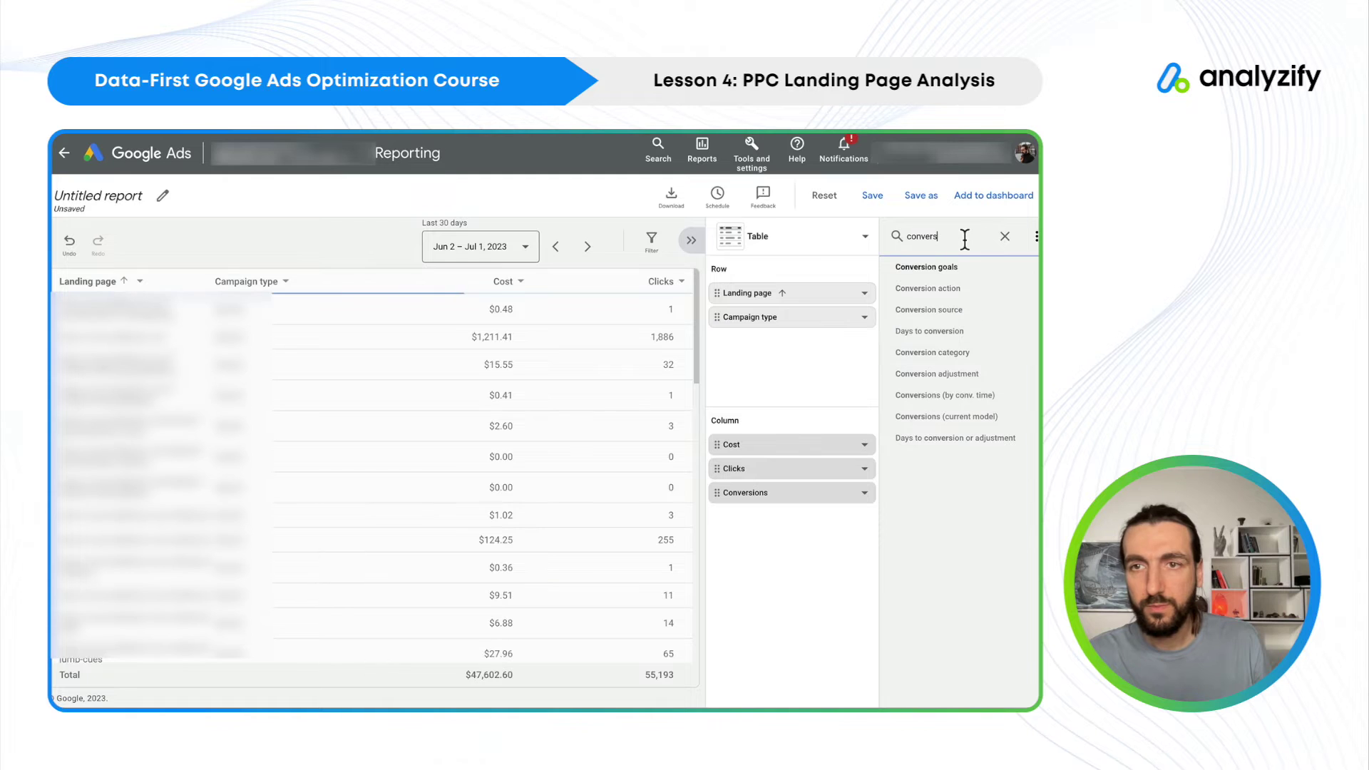
pyautogui.doubleClick(926, 236)
pyautogui.write('value')
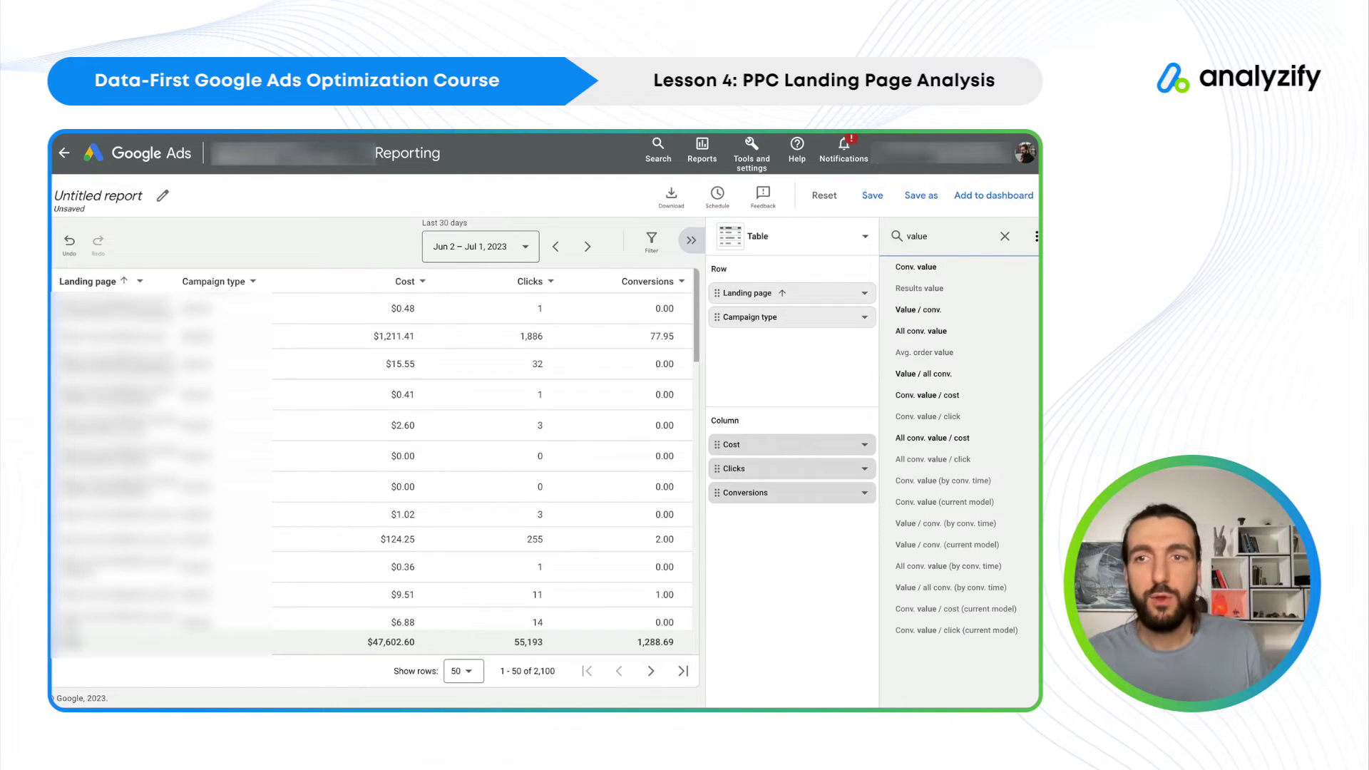
pyautogui.click(1032, 268)
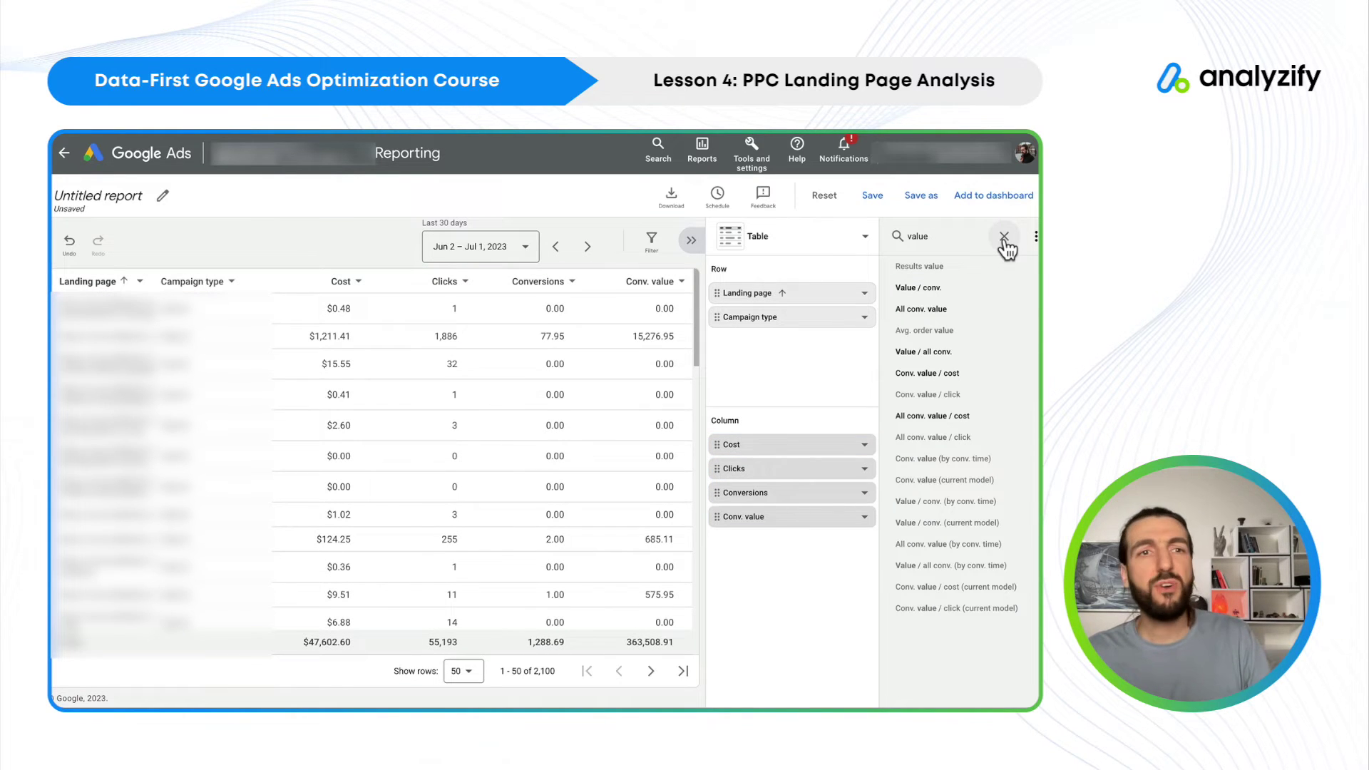
# Rename the untitled report as "Landing Page (PMax)".
pyautogui.click(125, 196)
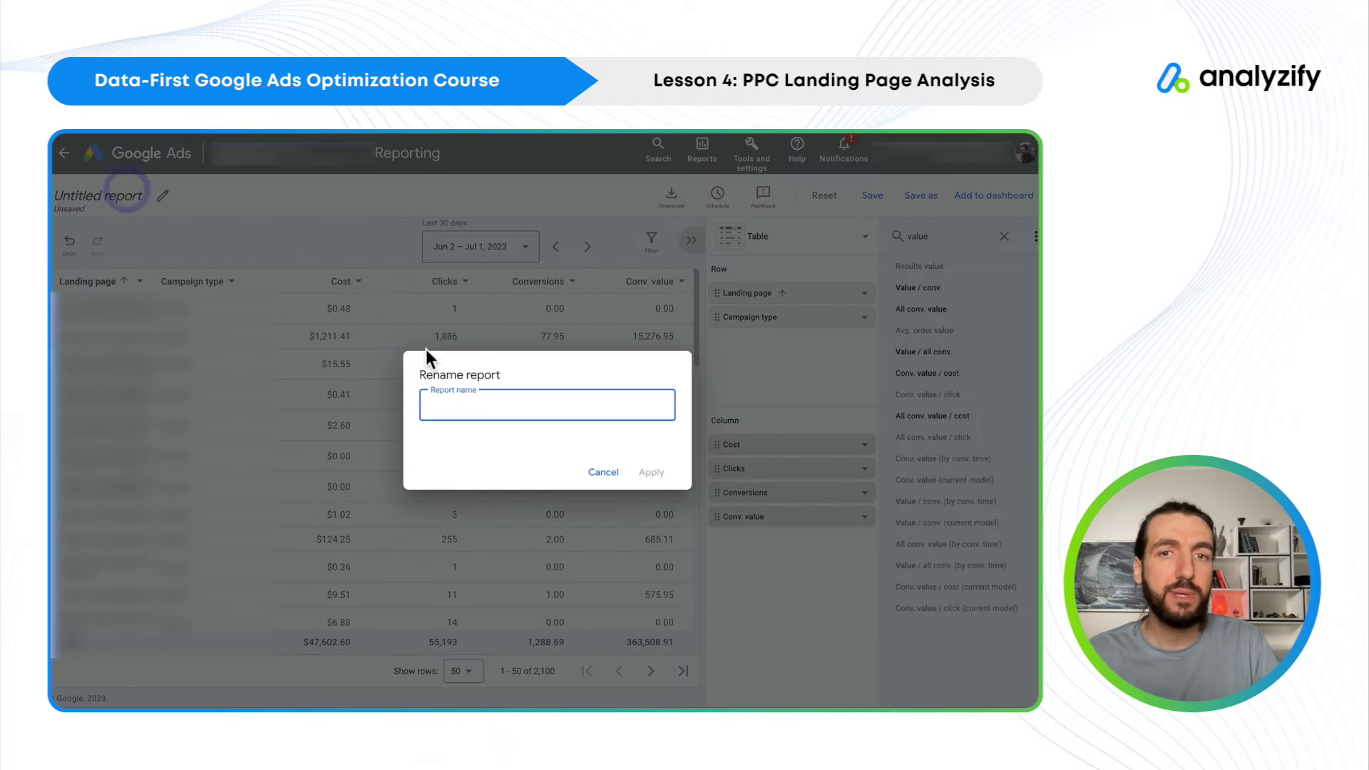
pyautogui.write('Landi')
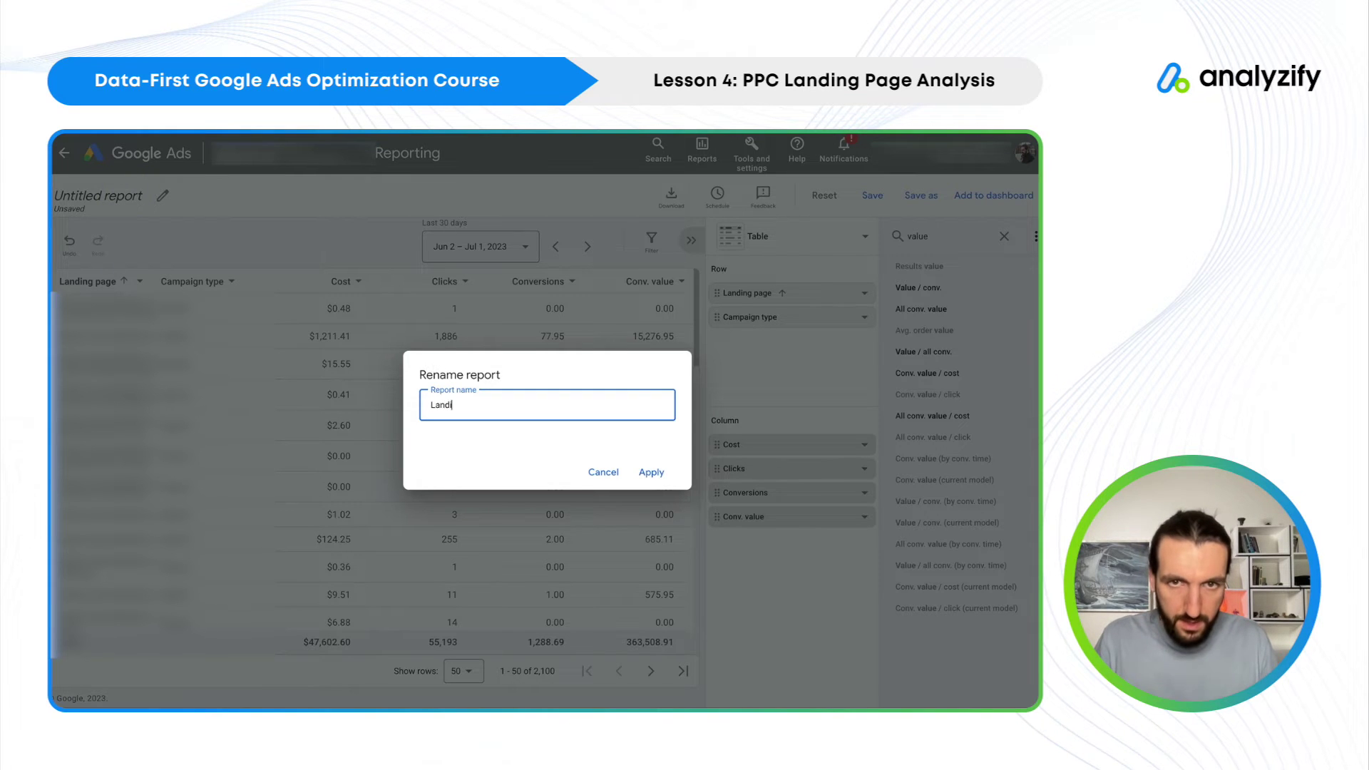
pyautogui.write('ng Page (Pmax')
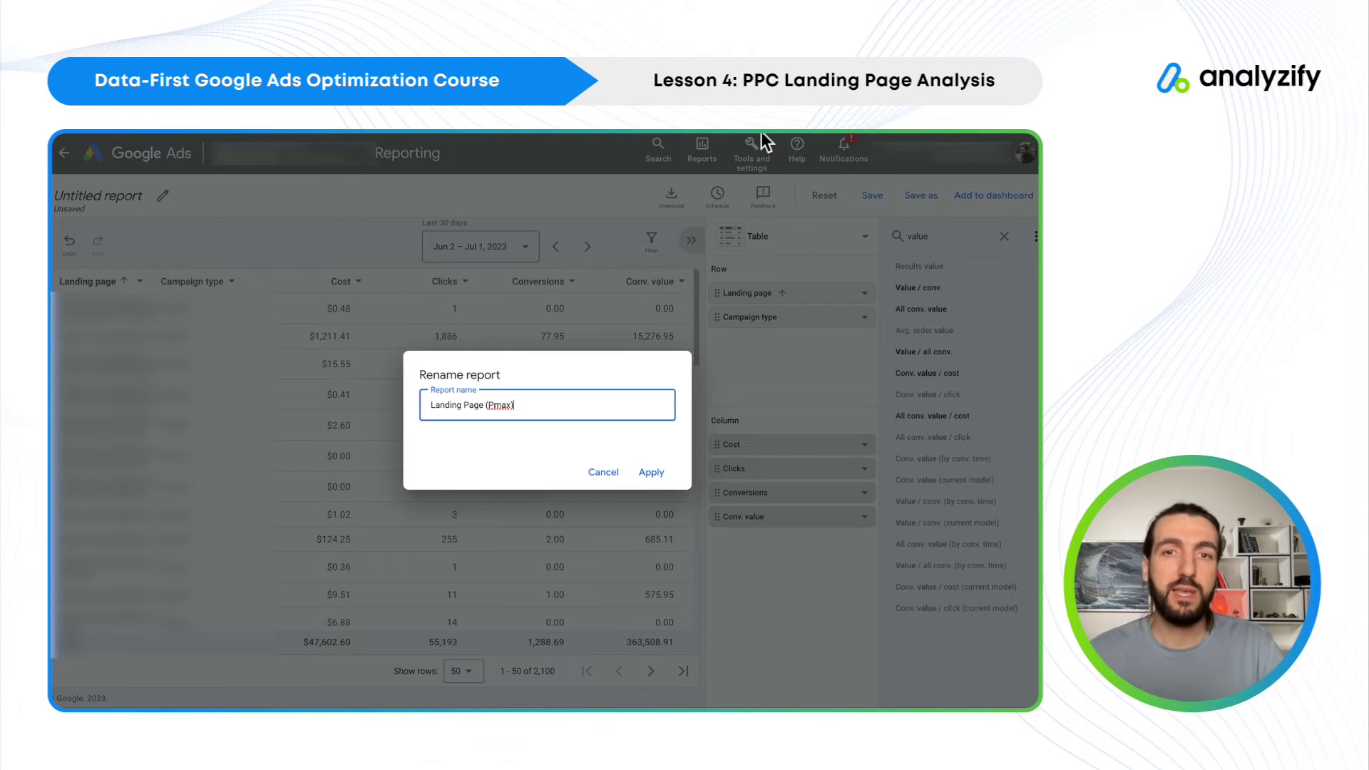
pyautogui.click(502, 404)
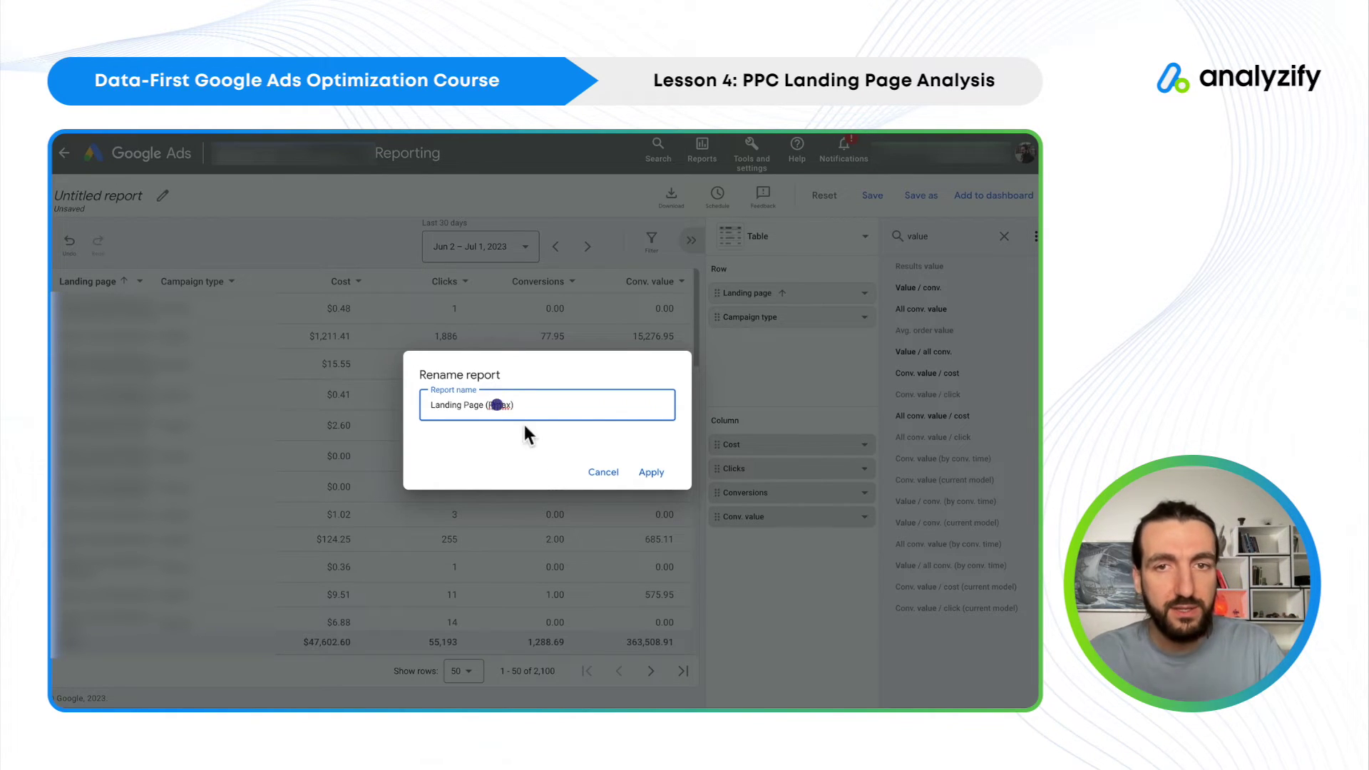
pyautogui.press('Delete')
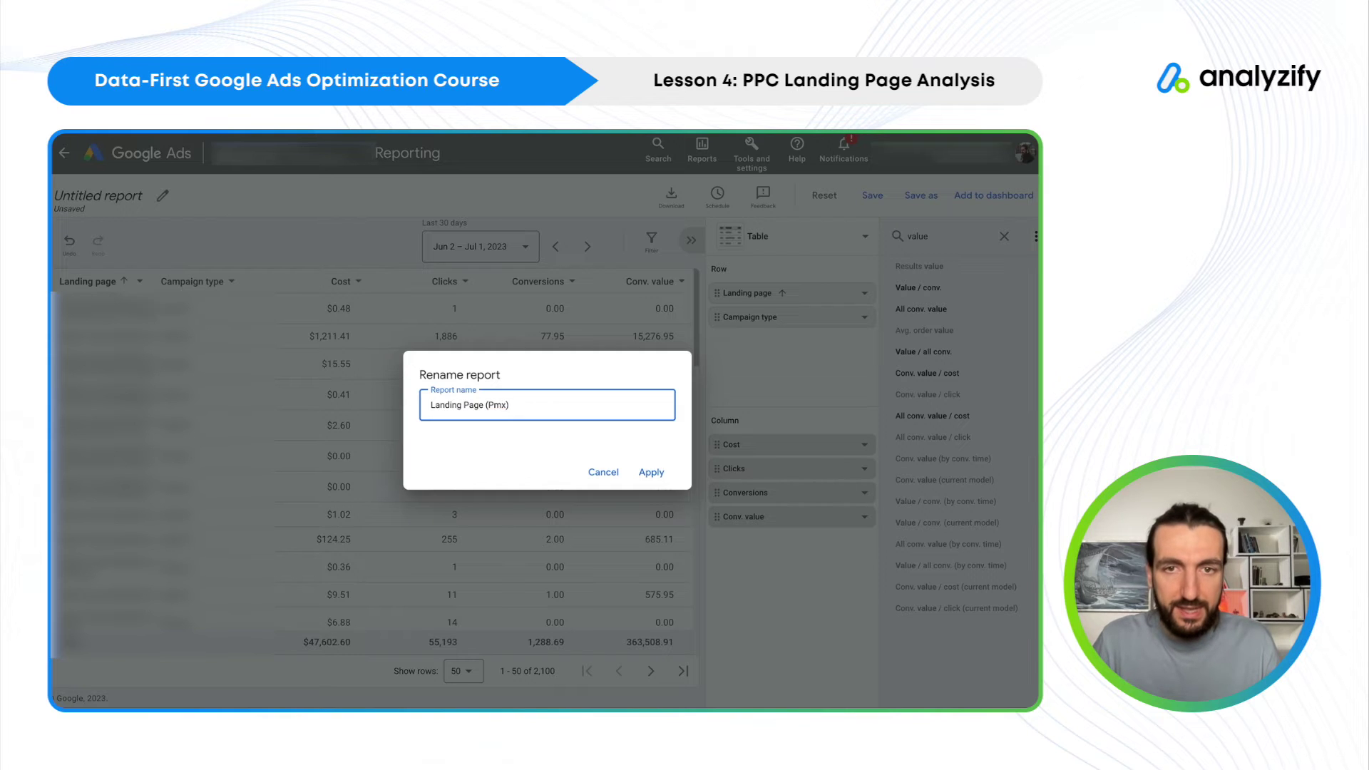
pyautogui.press('BackSpace')
pyautogui.write('Ma')
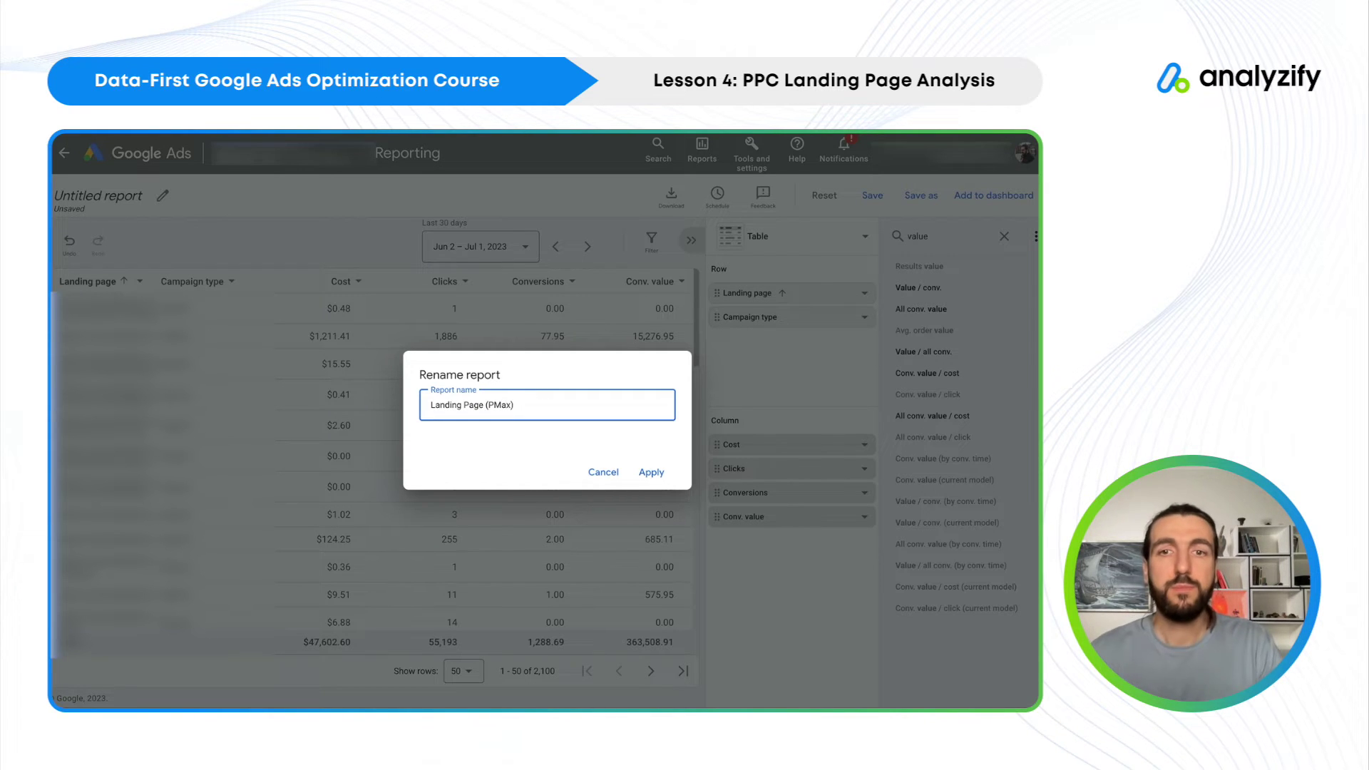
pyautogui.click(646, 476)
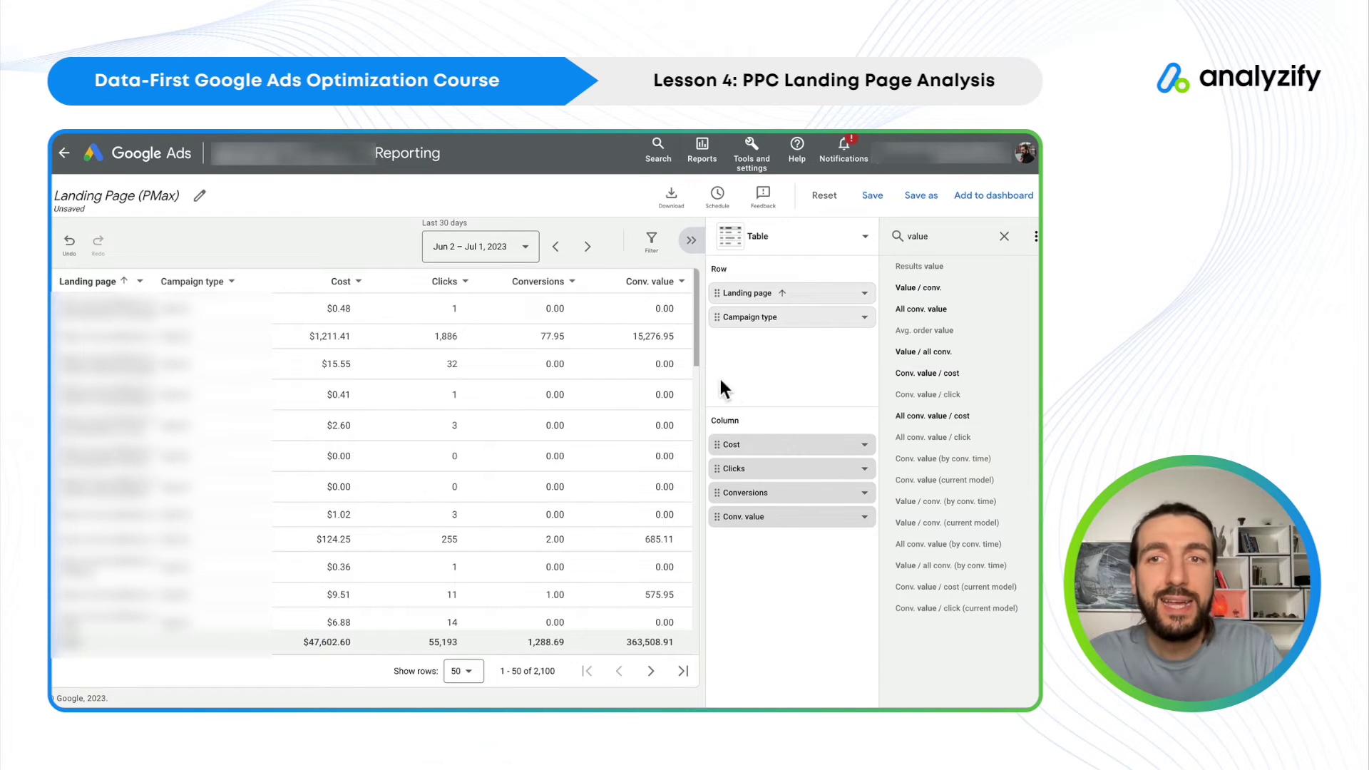
# Filter the report's Campaign type to Performance Max only.
pyautogui.click(865, 318)
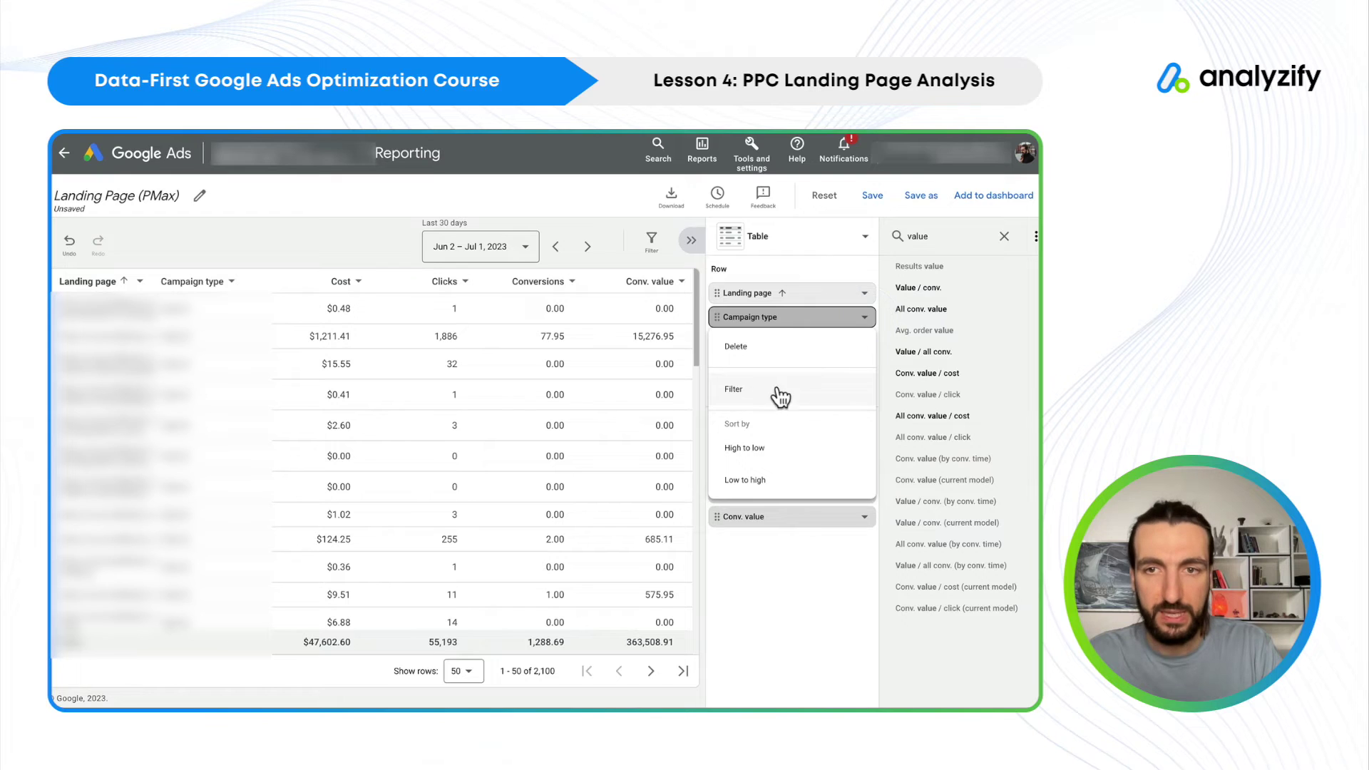
pyautogui.click(751, 393)
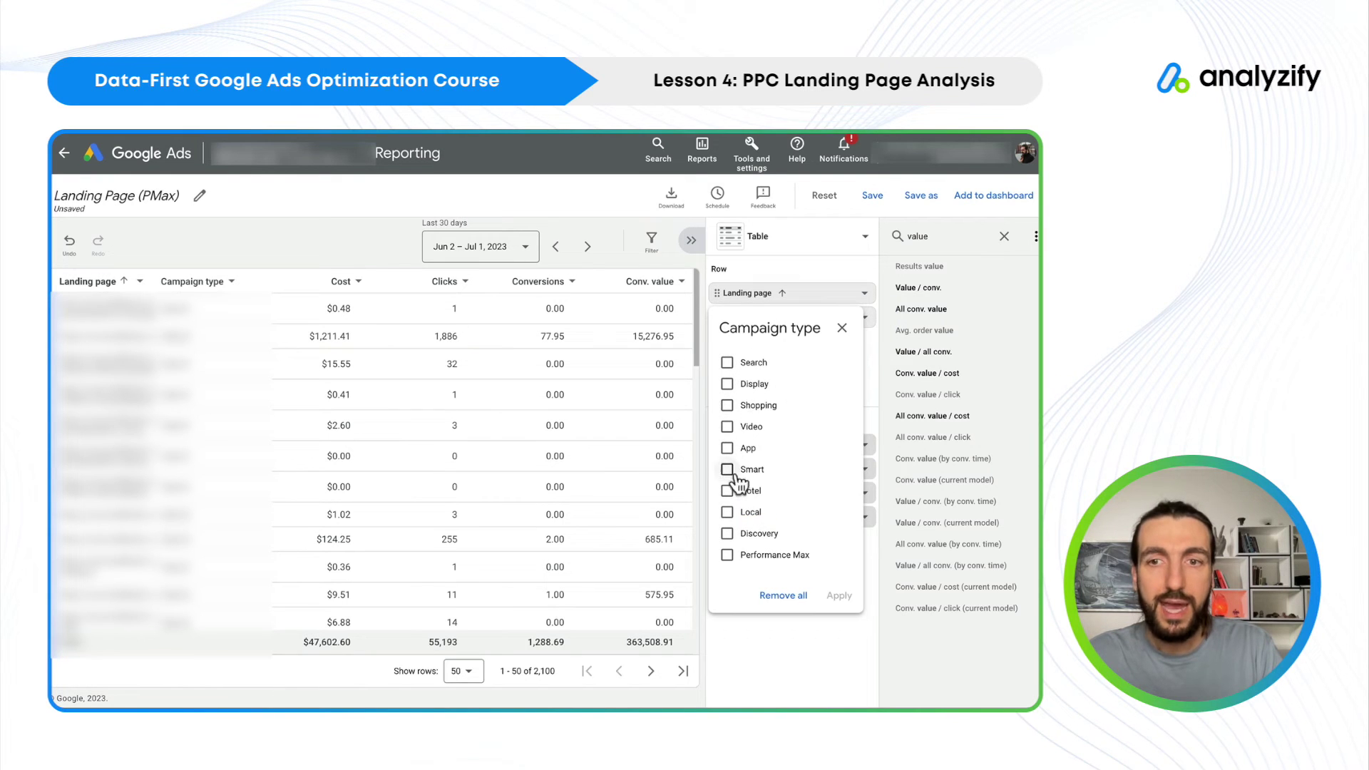
pyautogui.click(774, 555)
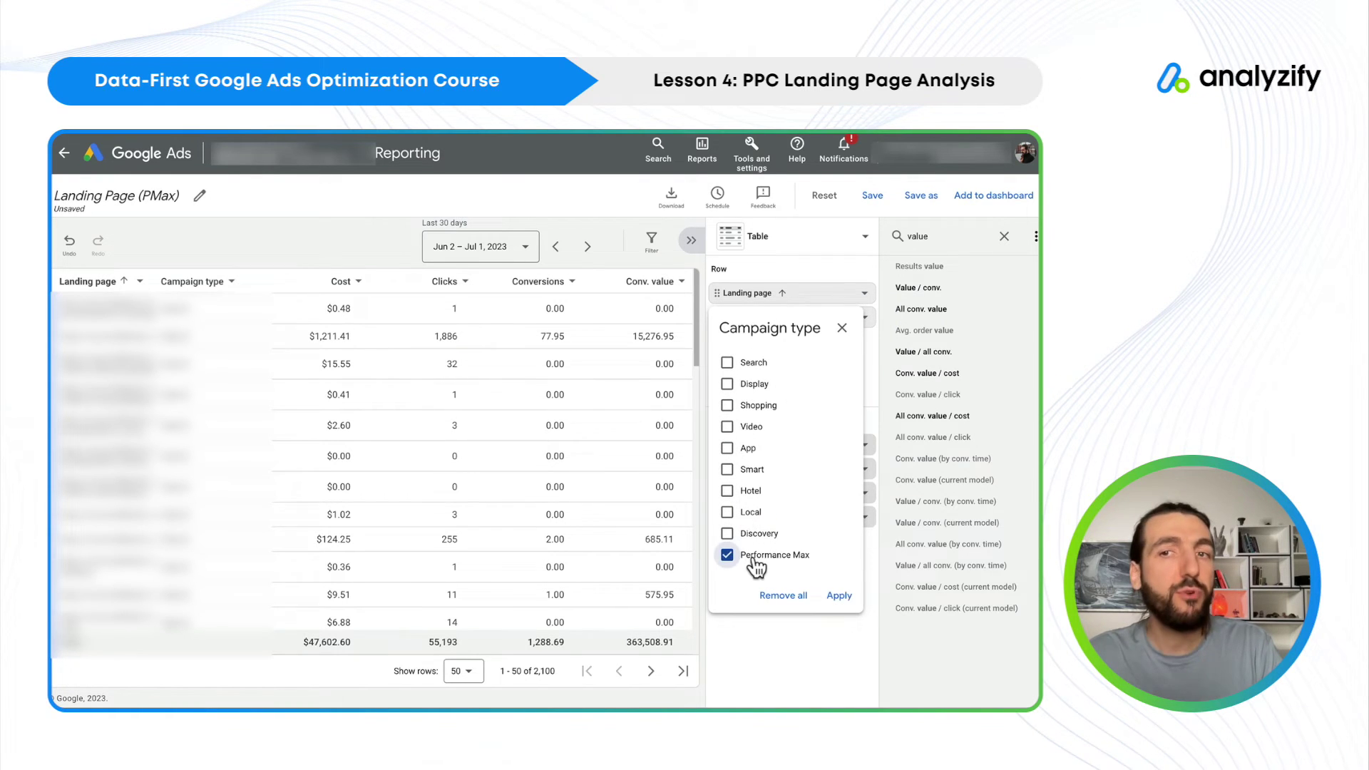
pyautogui.click(839, 595)
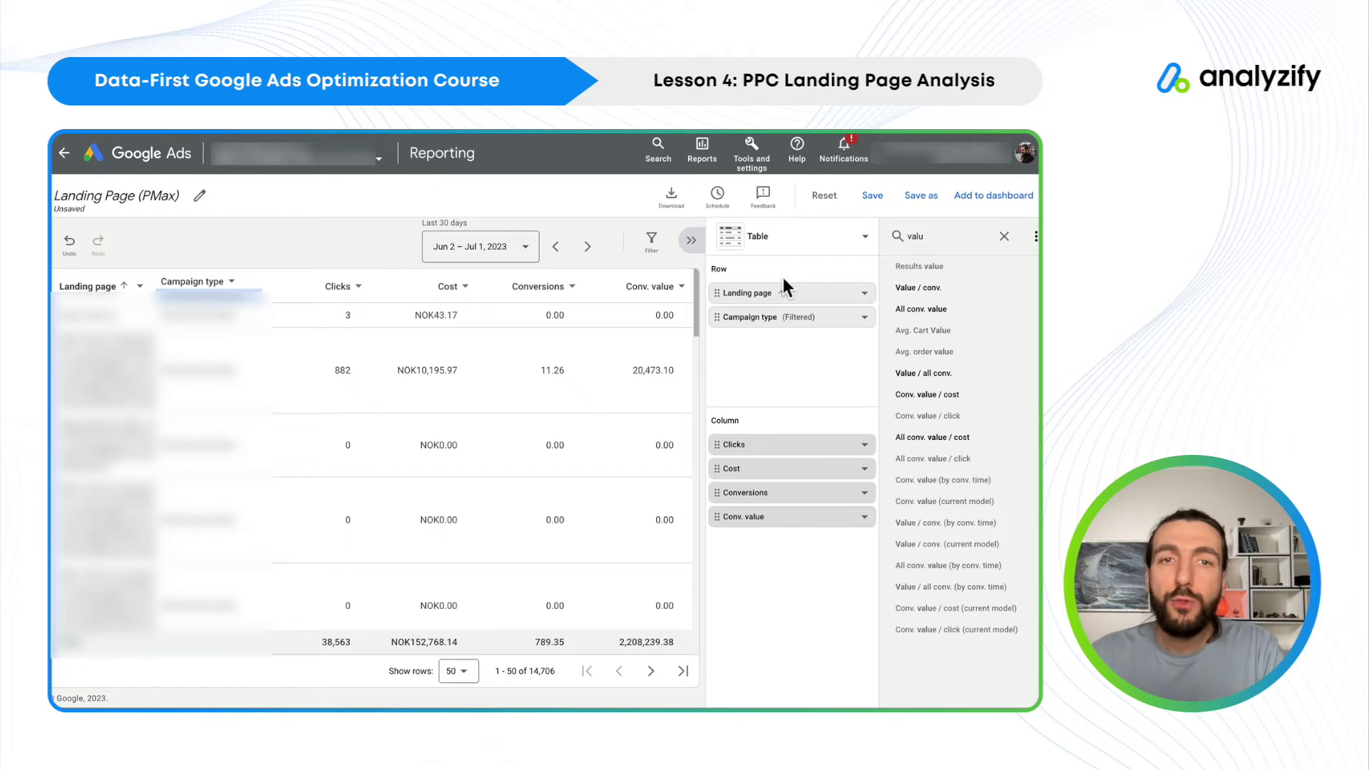
# Sort the report by Clicks from high to low, and finally by Cost from high to low.
pyautogui.click(360, 288)
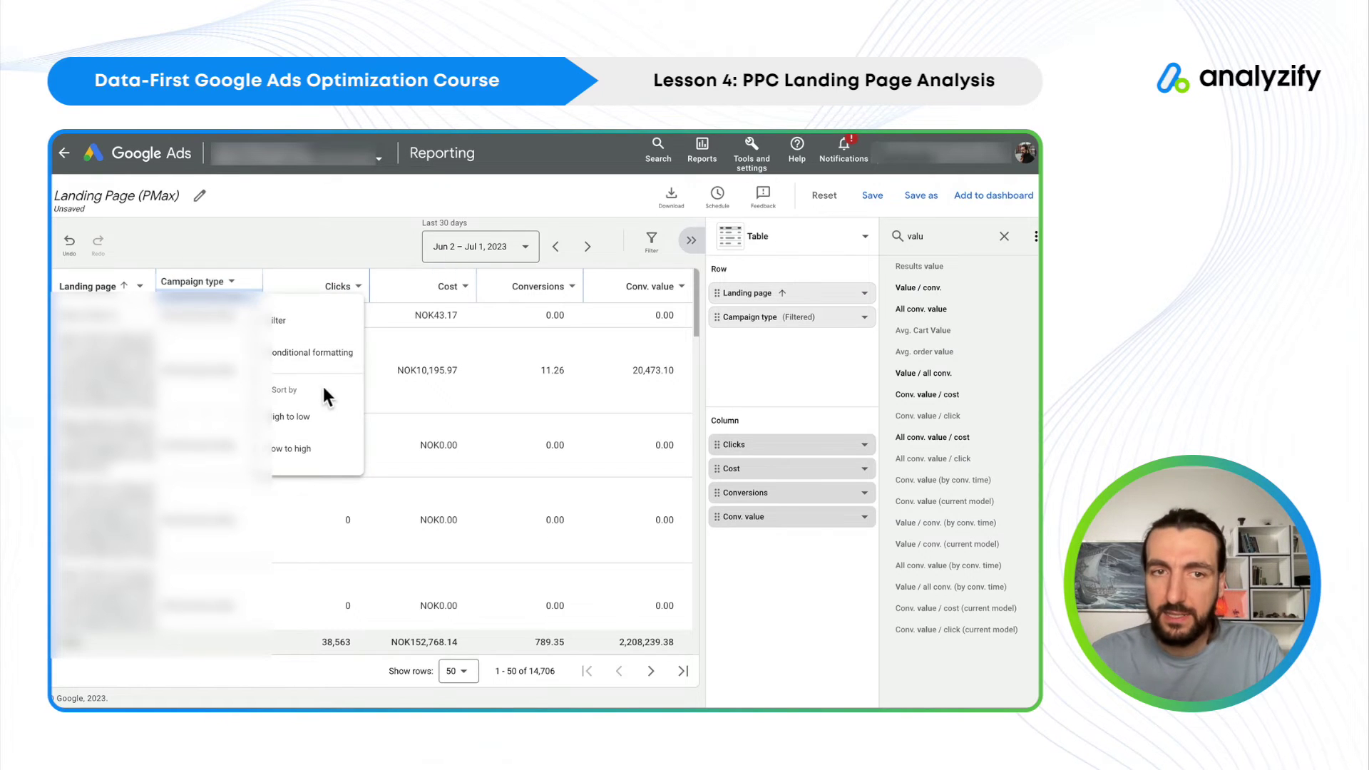
pyautogui.click(314, 423)
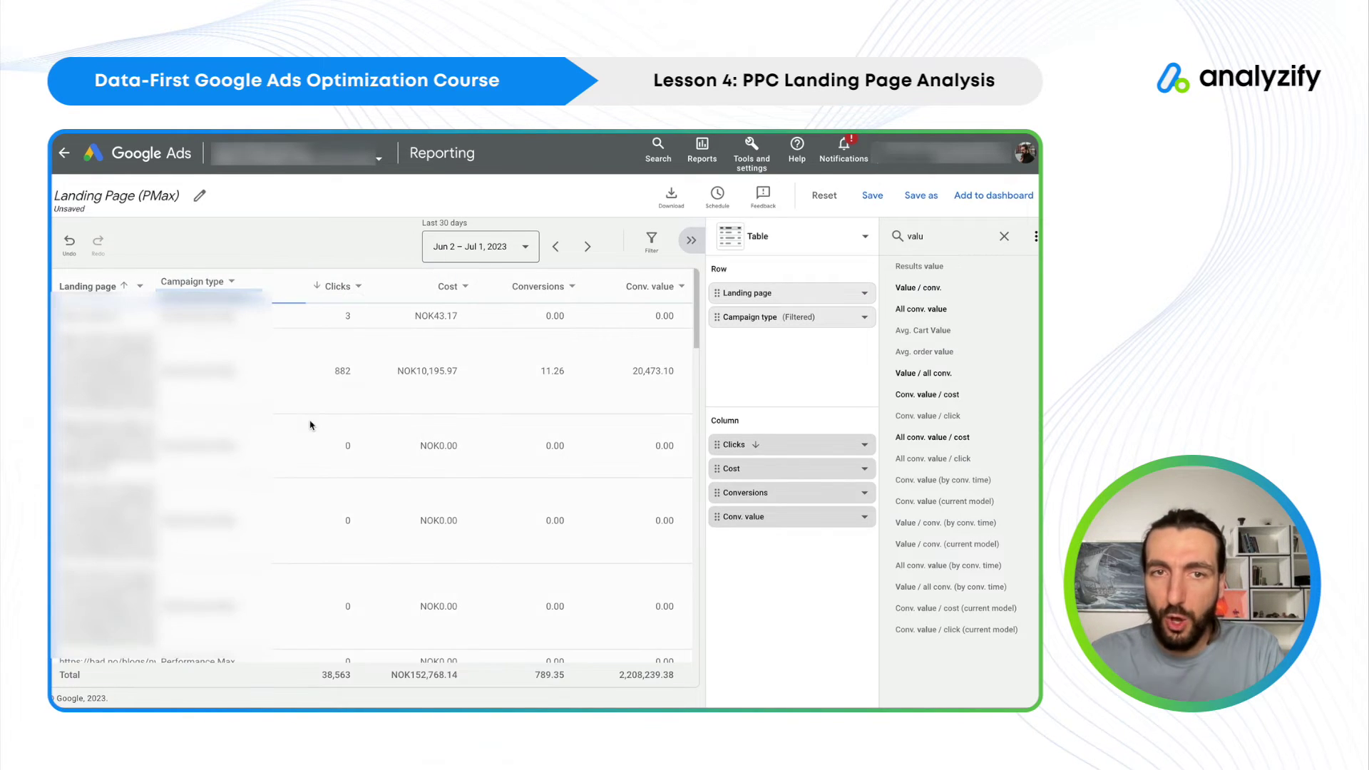
pyautogui.click(461, 287)
pyautogui.click(415, 426)
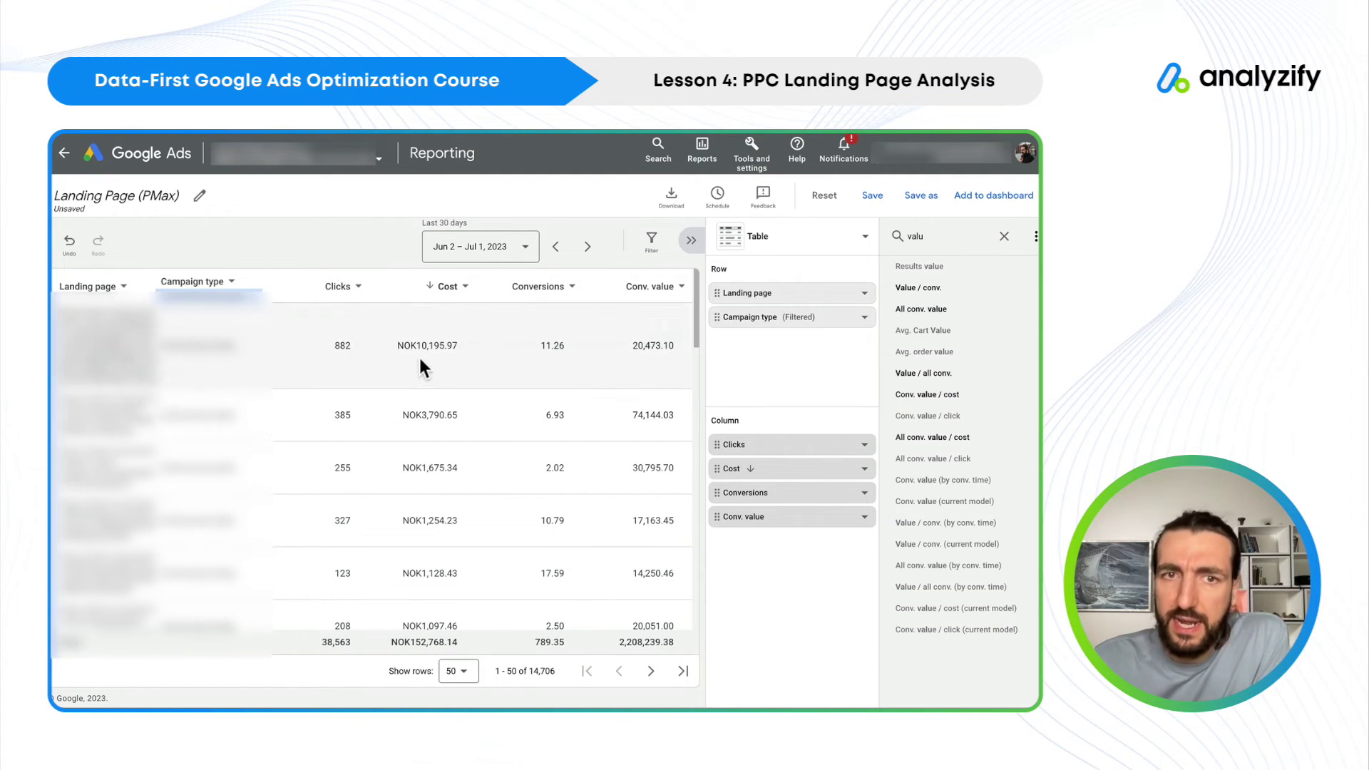
# Compare cost with conversion value for the two landing pages with the highest cost.
pyautogui.scroll(-1, 436, 355)
pyautogui.scroll(1, 436, 354)
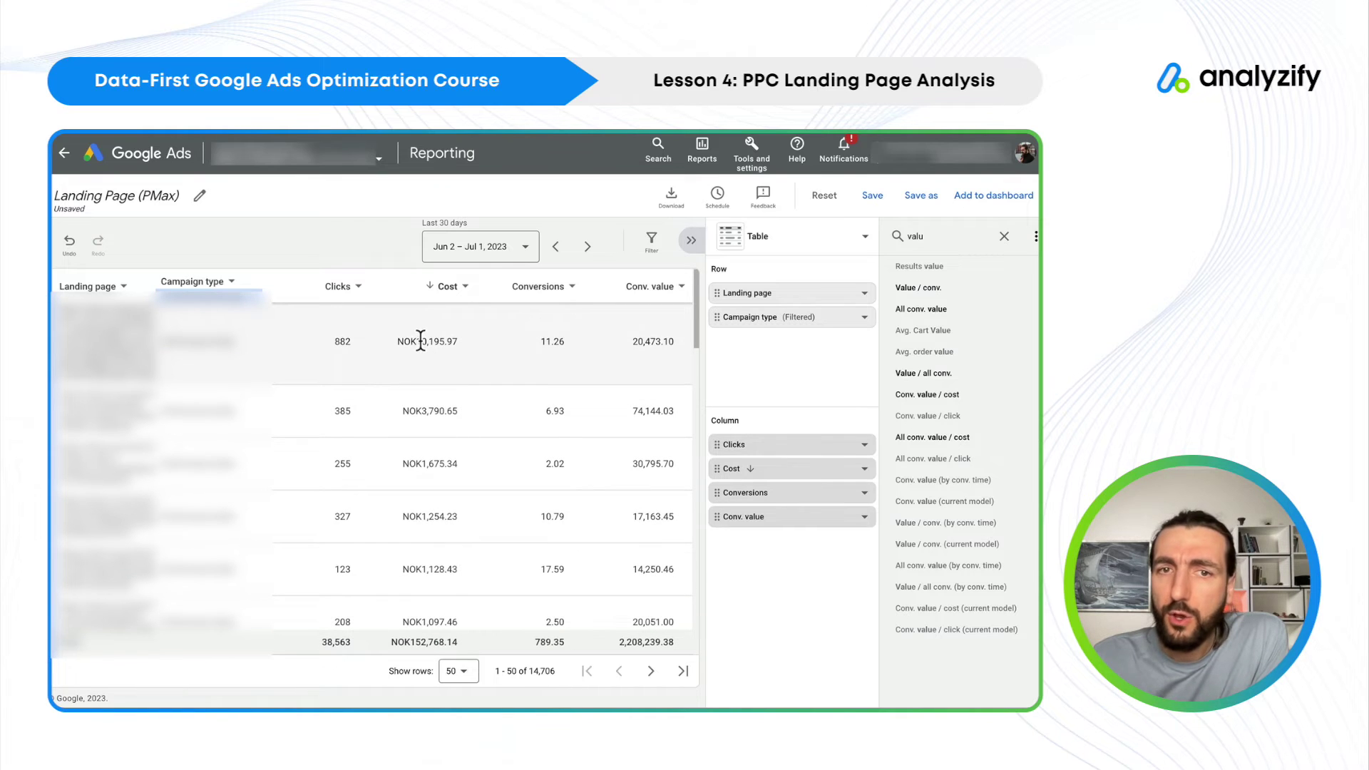
pyautogui.moveTo(416, 341); pyautogui.dragTo(465, 341)
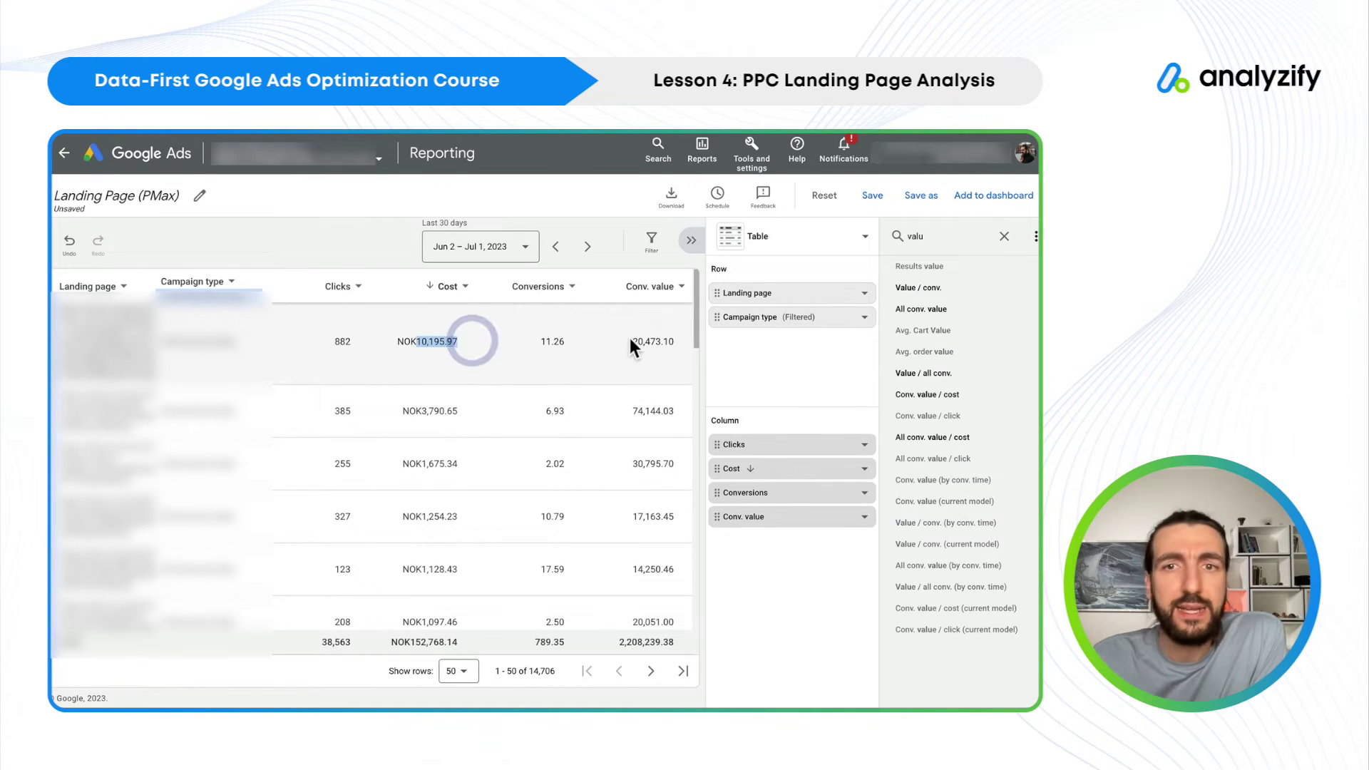
pyautogui.moveTo(630, 342); pyautogui.dragTo(675, 342)
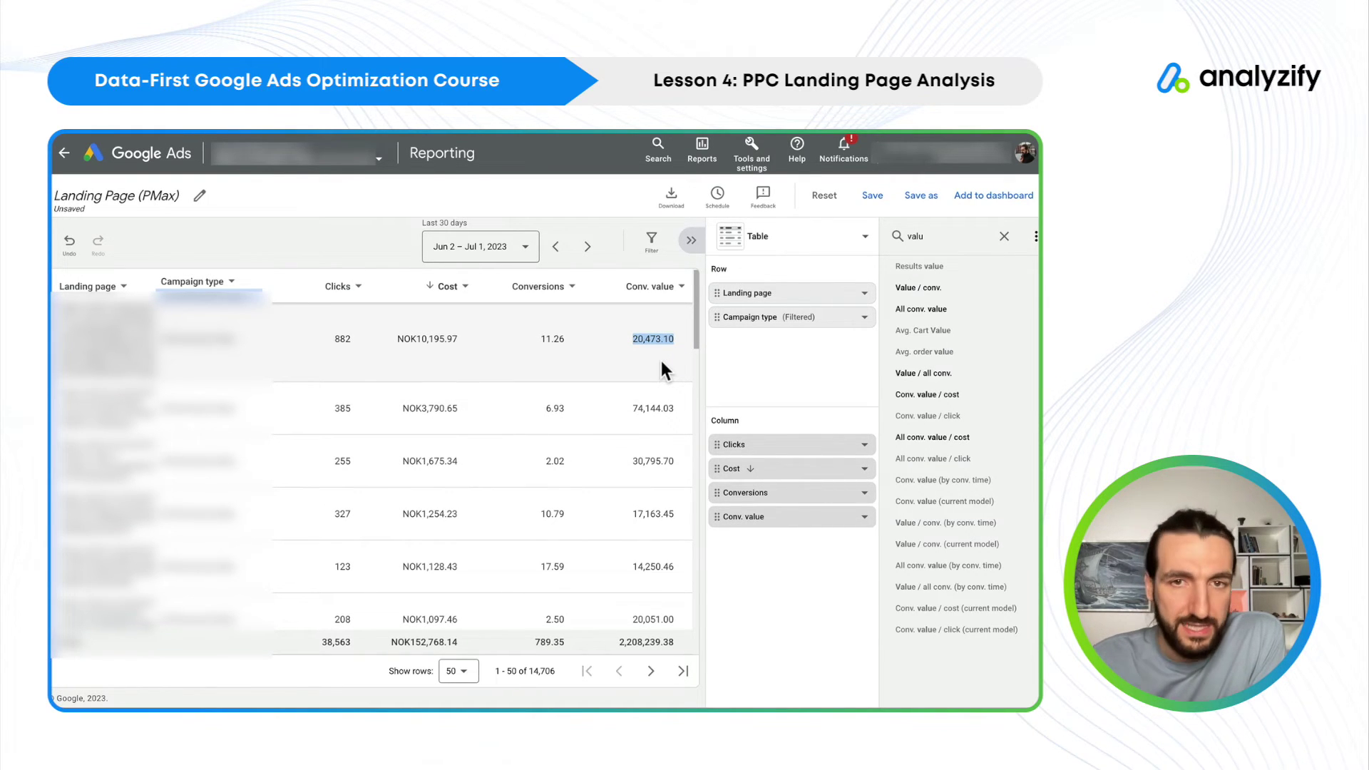
pyautogui.moveTo(421, 408); pyautogui.dragTo(459, 407)
pyautogui.moveTo(634, 409); pyautogui.dragTo(684, 410)
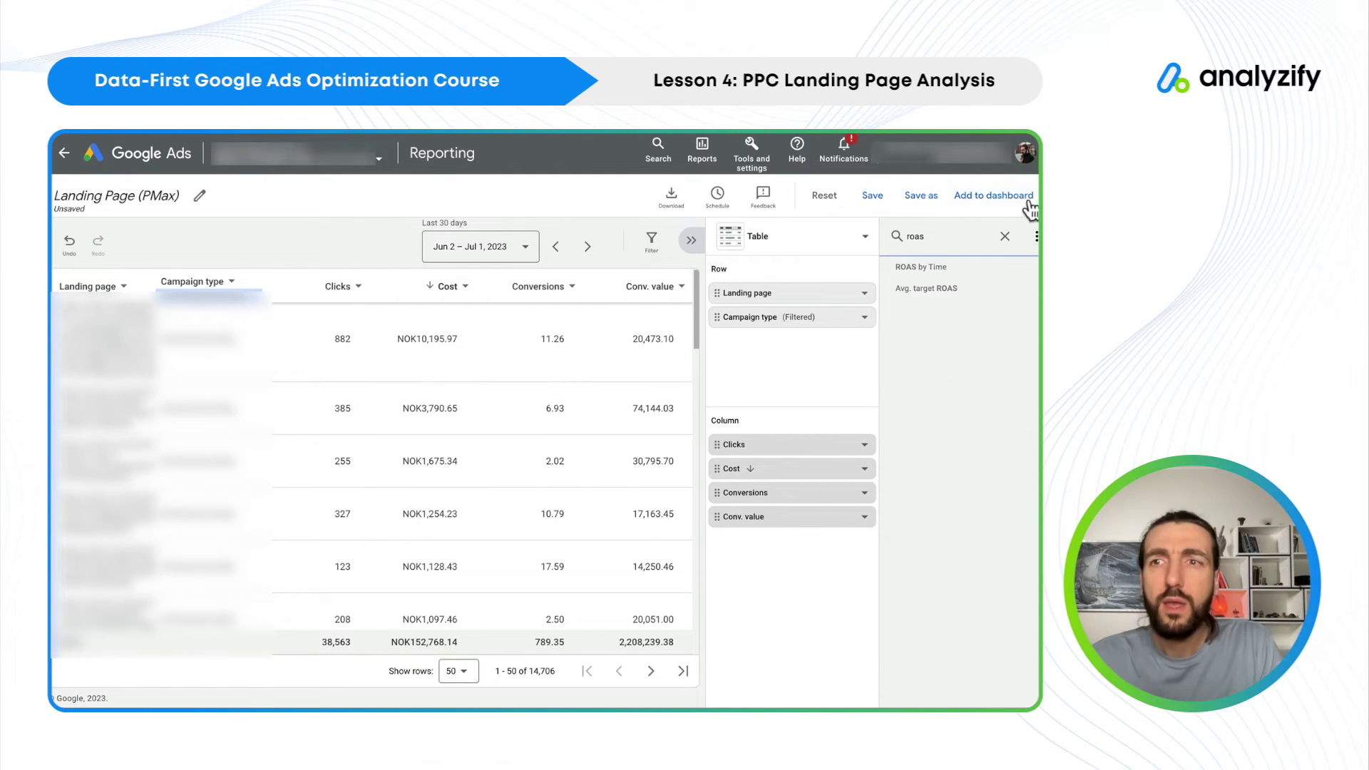
# Clear the metric search and add Conv. value / cost from the Conversions metrics as a report column.
pyautogui.click(1004, 236)
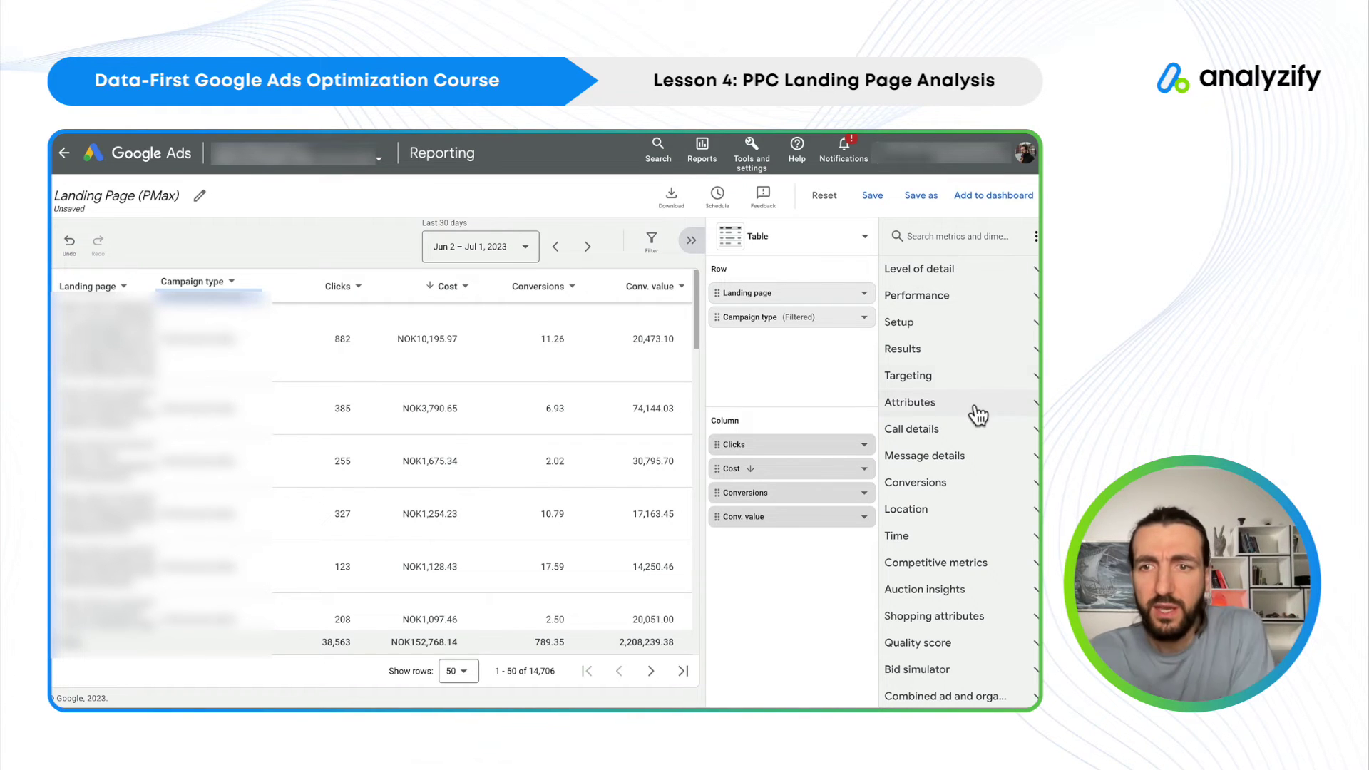
pyautogui.scroll(-1, 977, 418)
pyautogui.click(1004, 434)
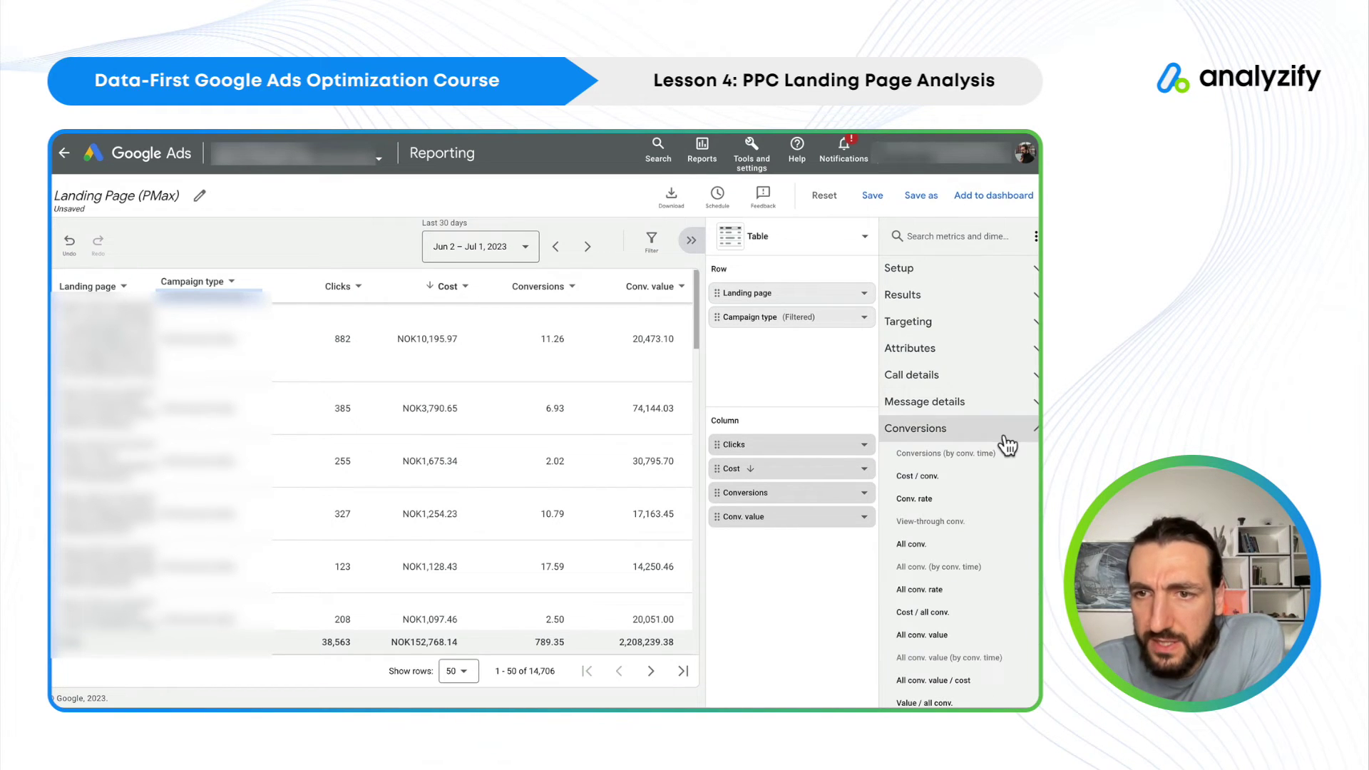
pyautogui.scroll(-5, 959, 581)
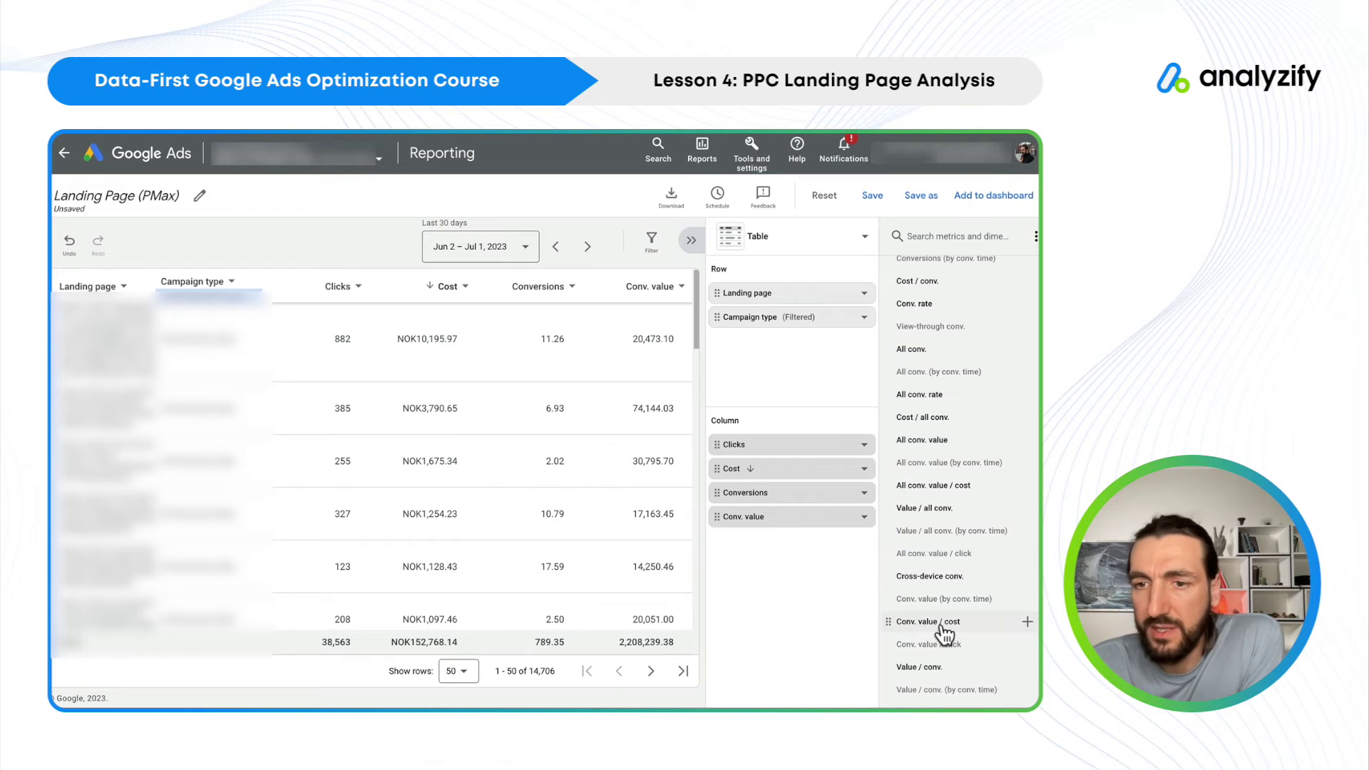
pyautogui.moveTo(941, 621)
pyautogui.click(1028, 623)
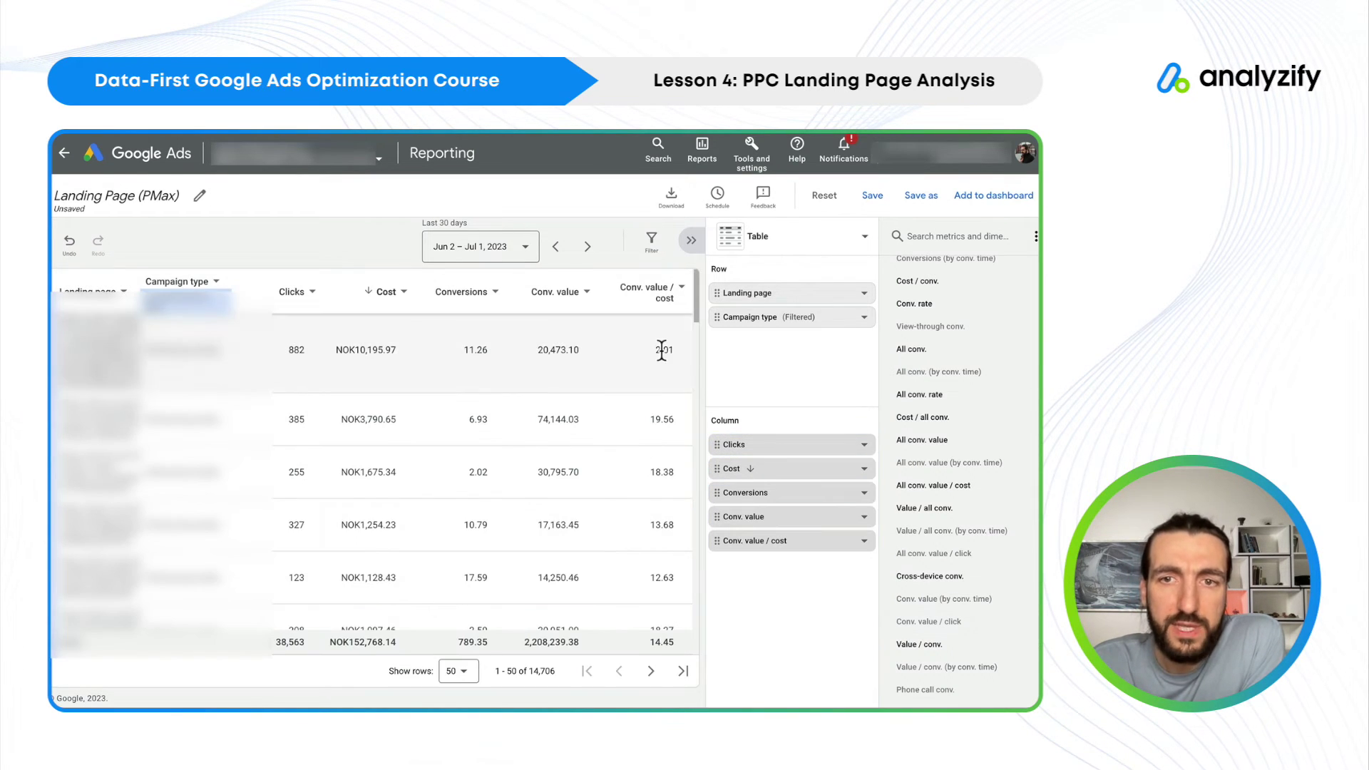
pyautogui.doubleClick(660, 350)
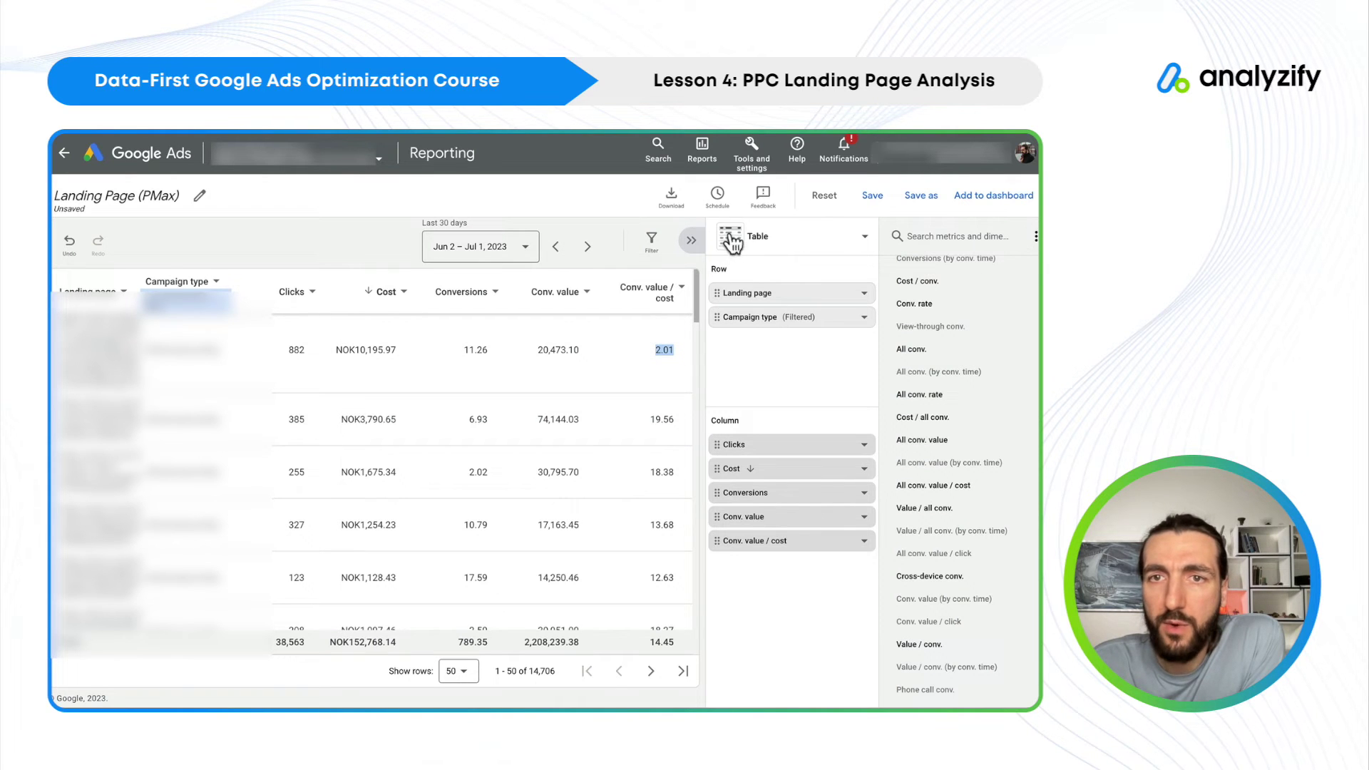
# Collapse the report's editing area to widen the table, and save the report.
pyautogui.click(691, 241)
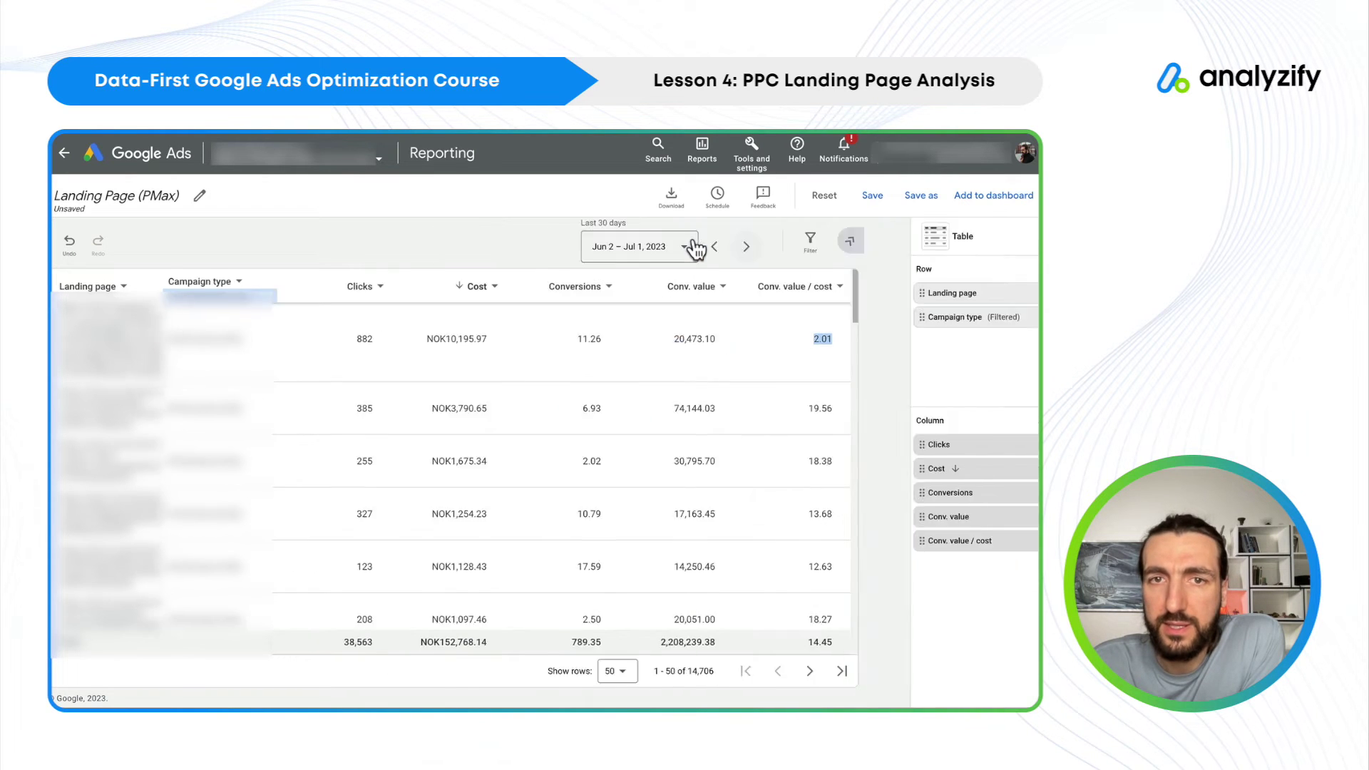
pyautogui.click(872, 199)
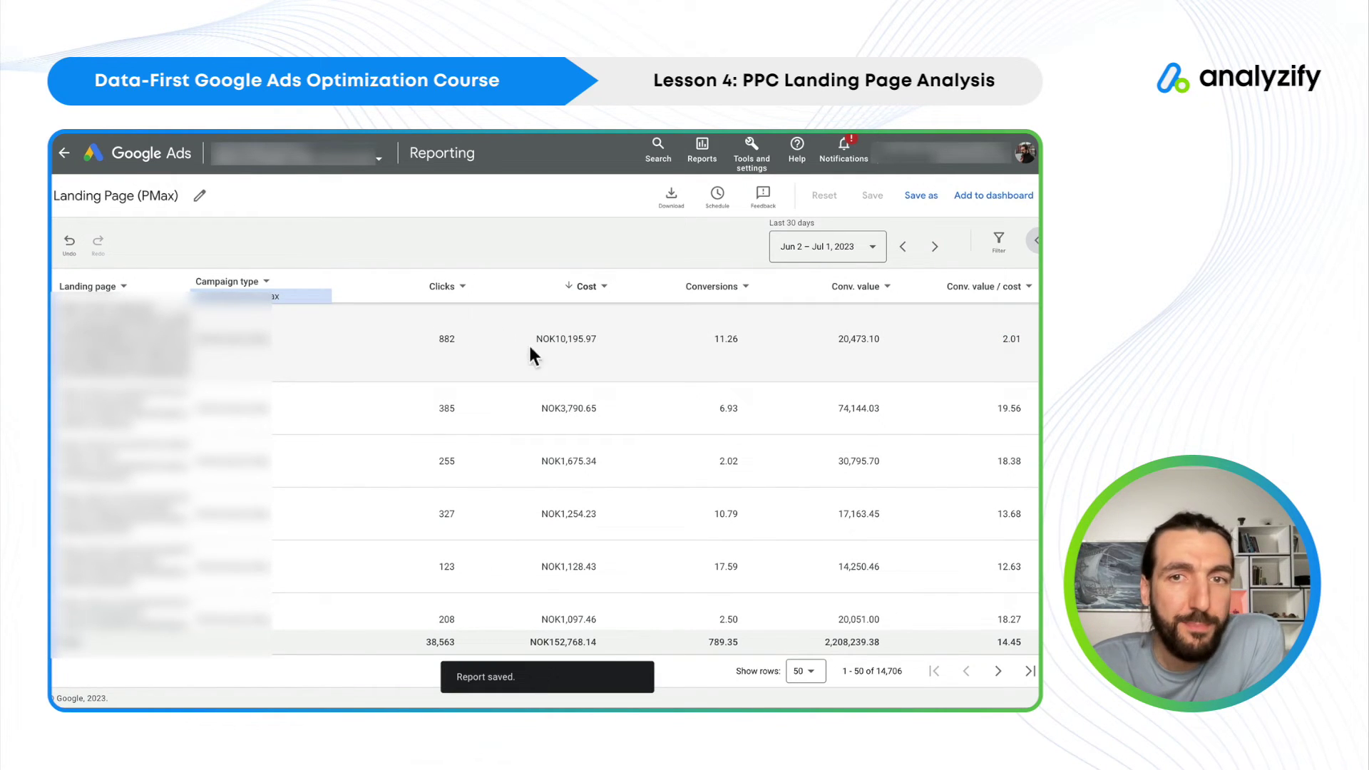
# Compare clicks, cost and Conv. value / cost across the landing pages with the highest cost.
pyautogui.moveTo(561, 407); pyautogui.dragTo(605, 410)
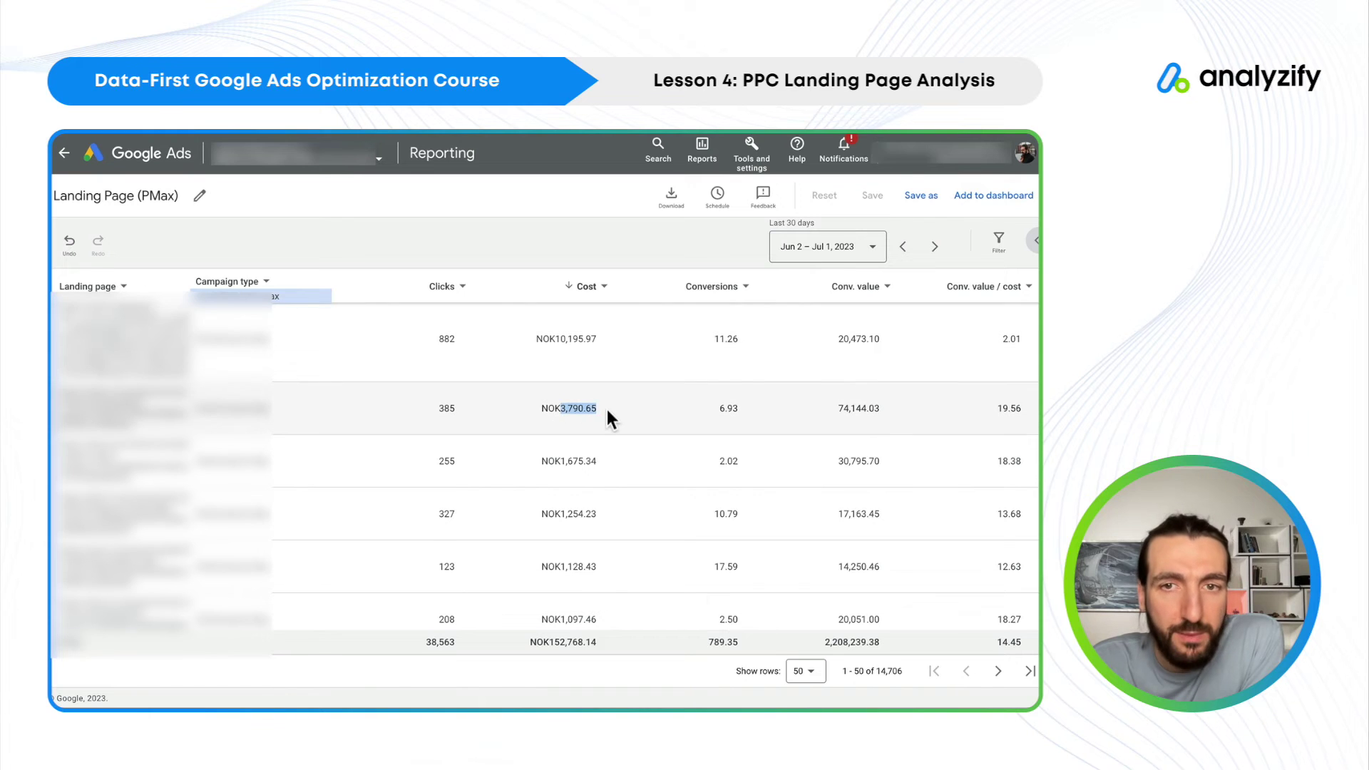
pyautogui.moveTo(438, 338); pyautogui.dragTo(605, 339)
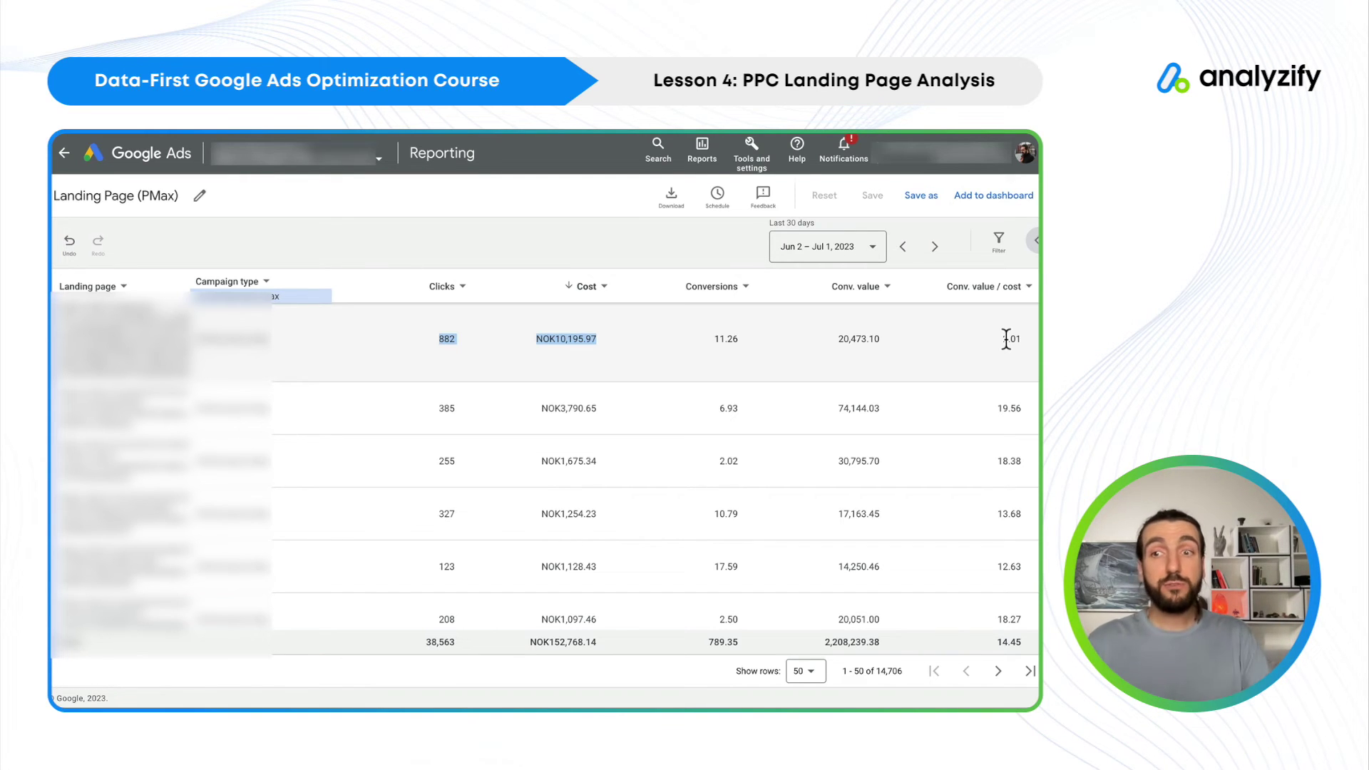
pyautogui.scroll(-1, 956, 462)
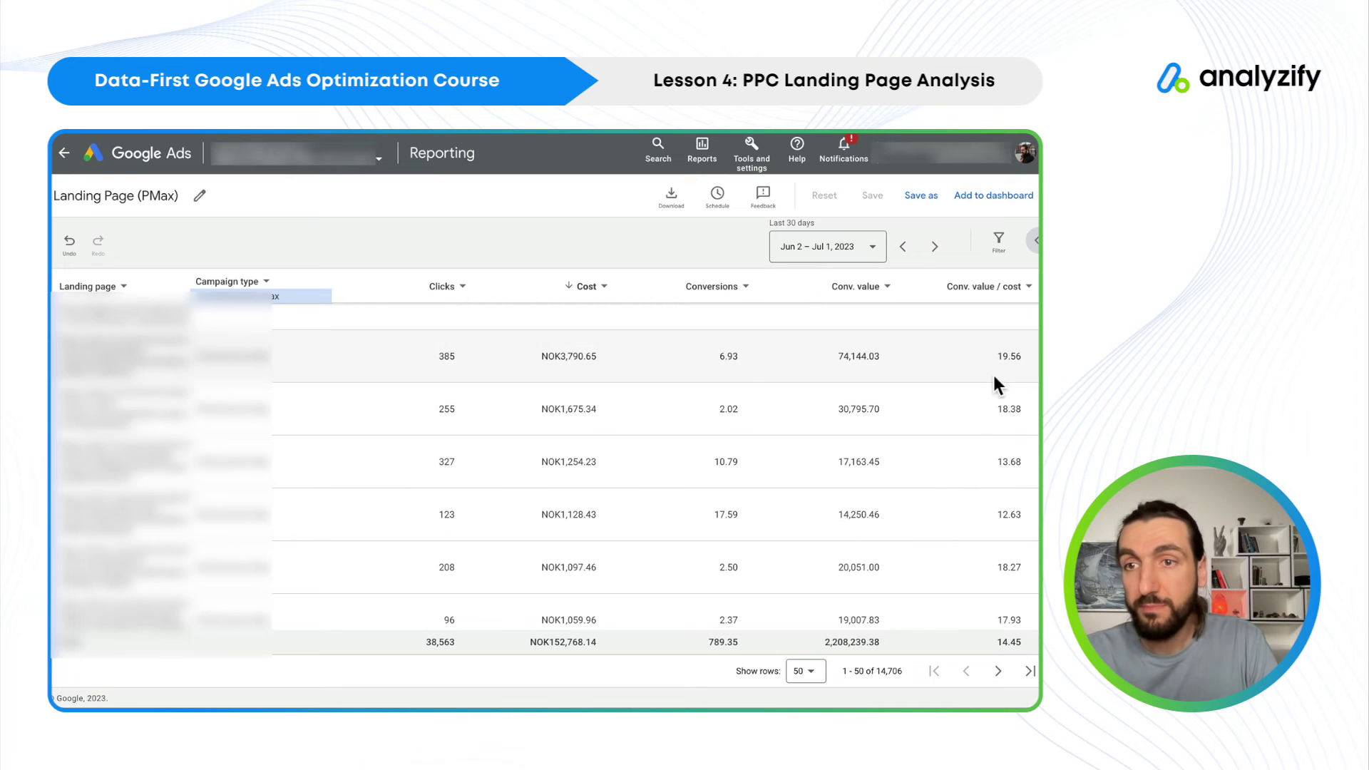
pyautogui.doubleClick(1012, 360)
pyautogui.moveTo(997, 409); pyautogui.dragTo(1015, 412)
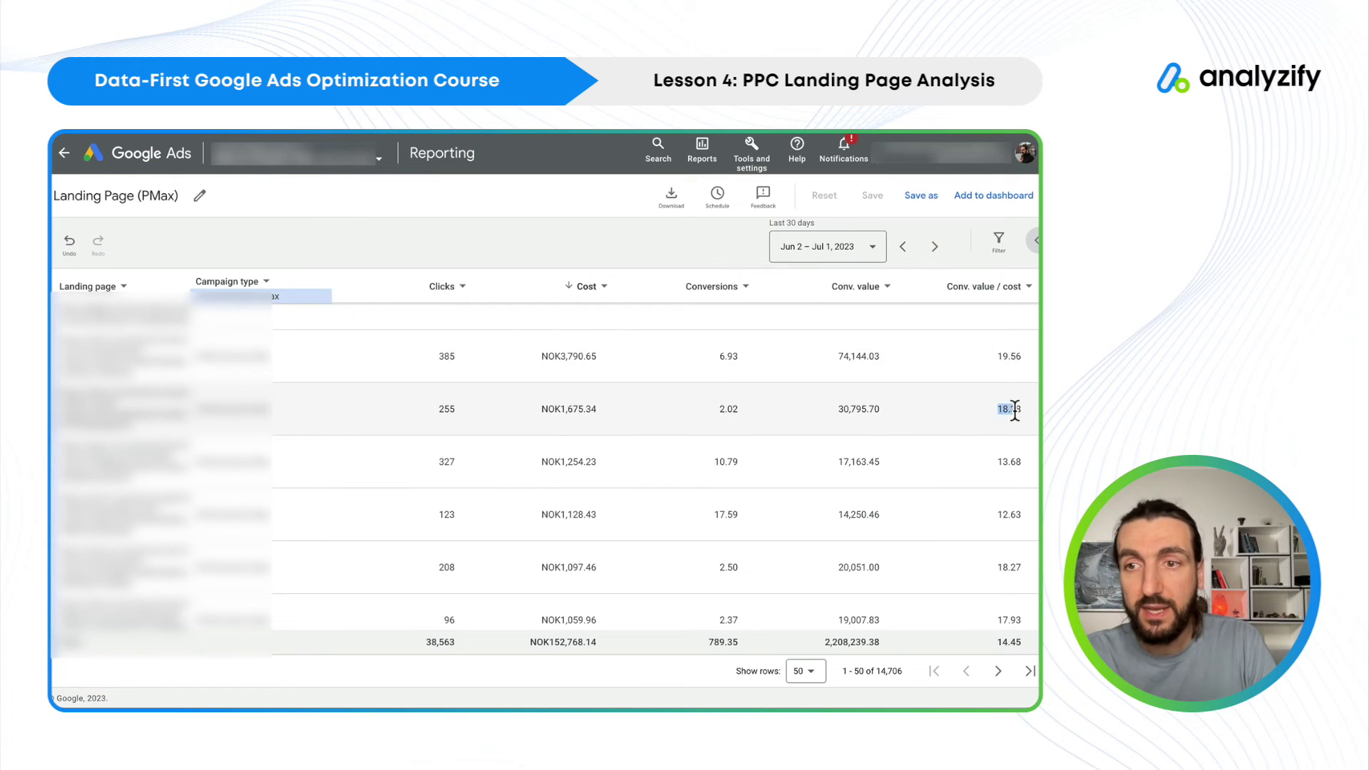
pyautogui.click(1010, 409)
pyautogui.doubleClick(1009, 461)
pyautogui.click(998, 524)
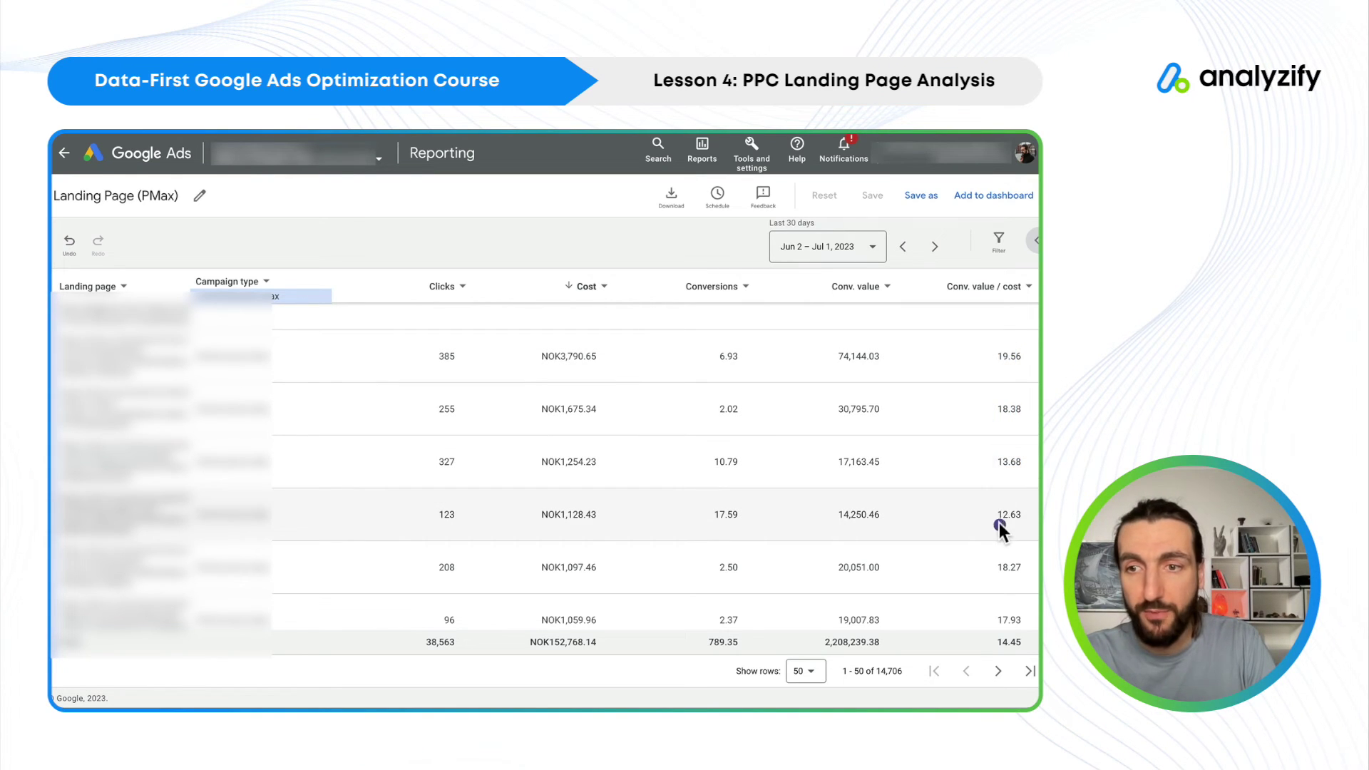
pyautogui.doubleClick(1011, 514)
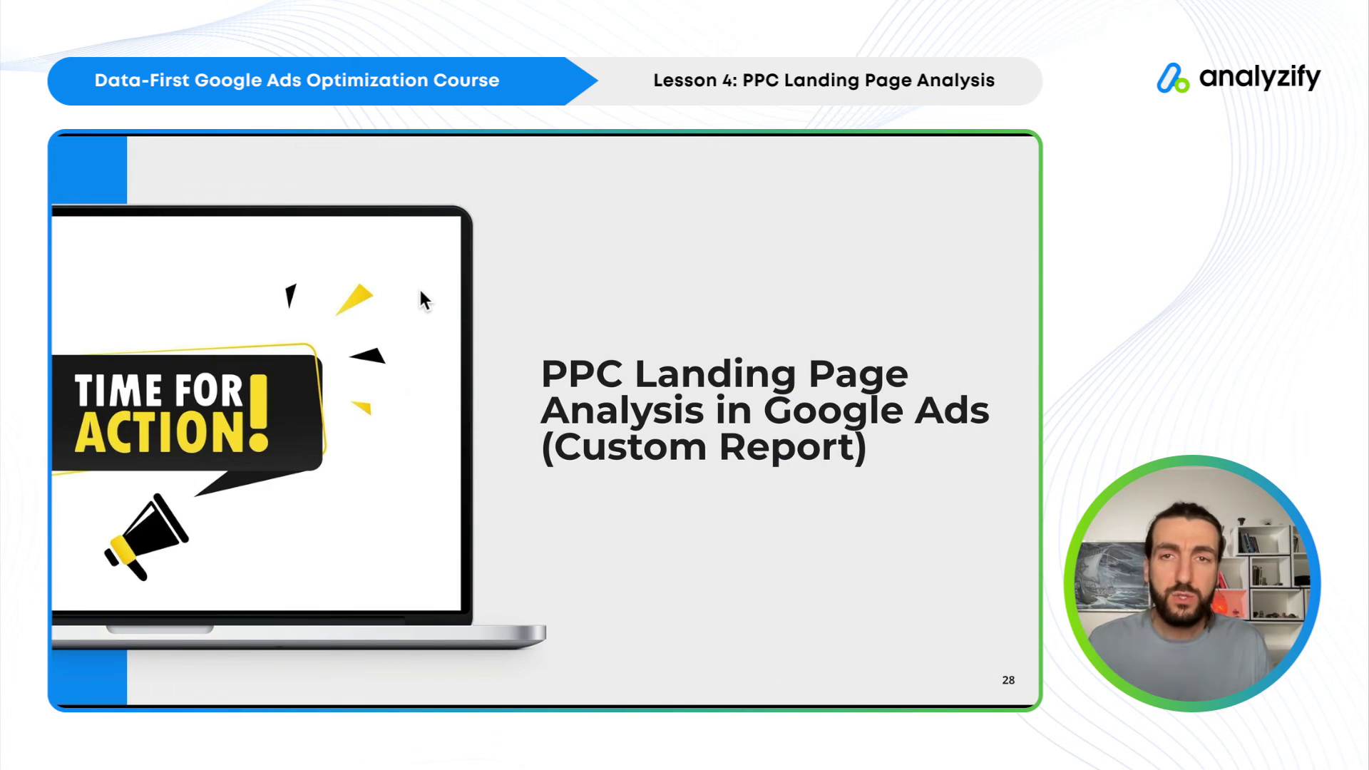
pyautogui.click(418, 287)
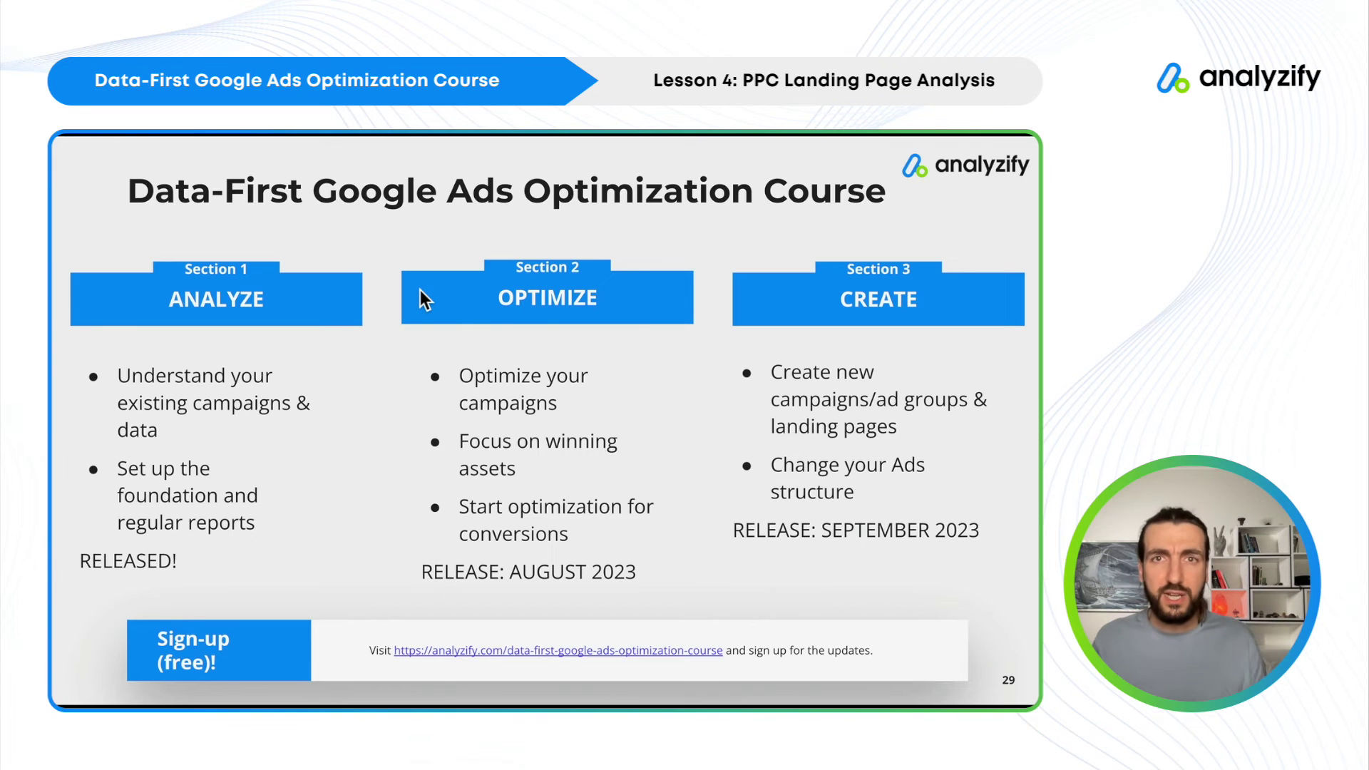